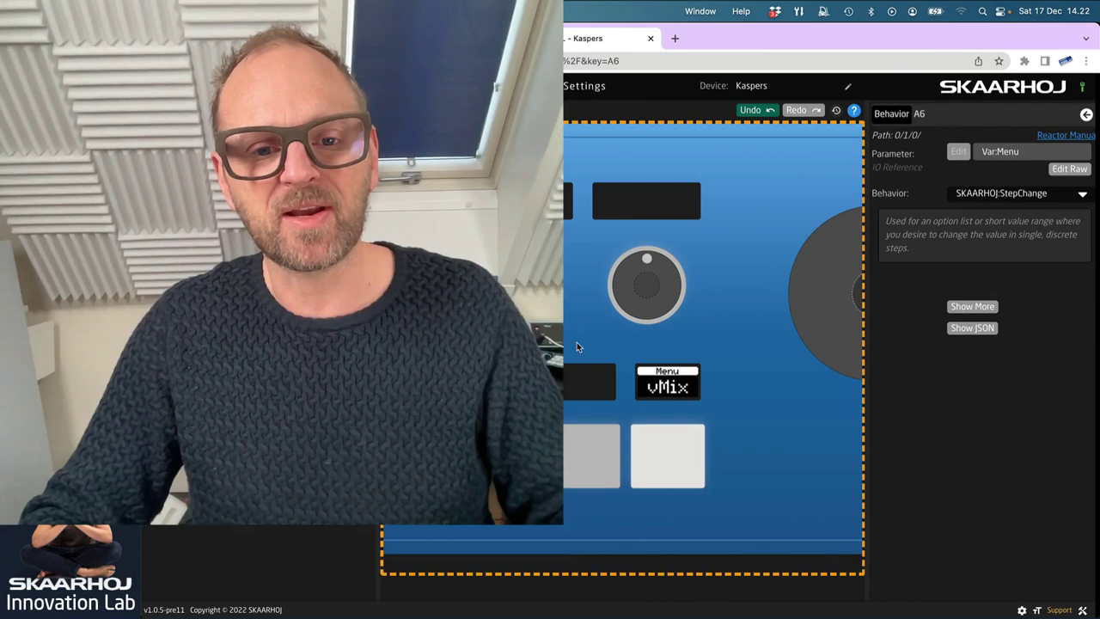
# Step: Cycle the Menu value through its options in simulation, ending back on vMix
pyautogui.scroll(-5, 576, 340)
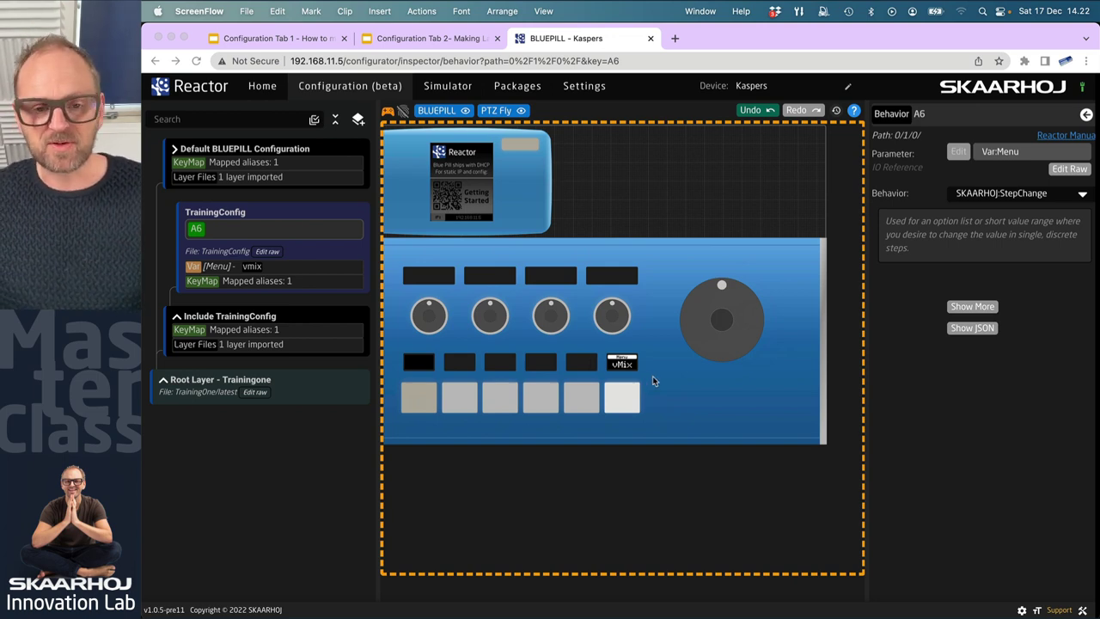
pyautogui.scroll(5, 653, 380)
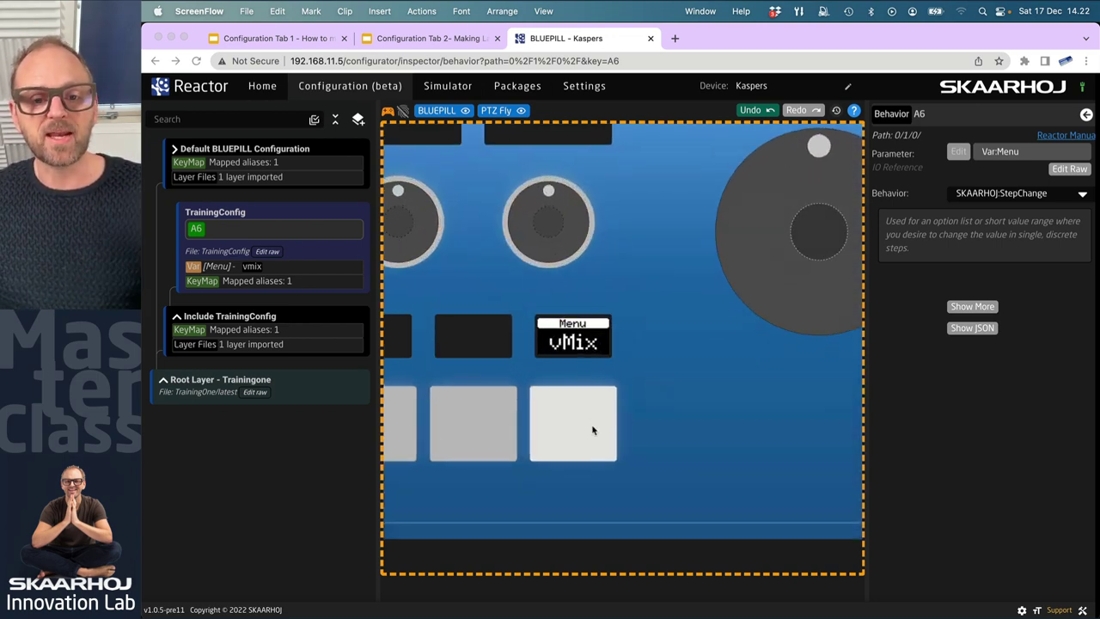
pyautogui.click(575, 454)
pyautogui.click(576, 454)
pyautogui.click(574, 453)
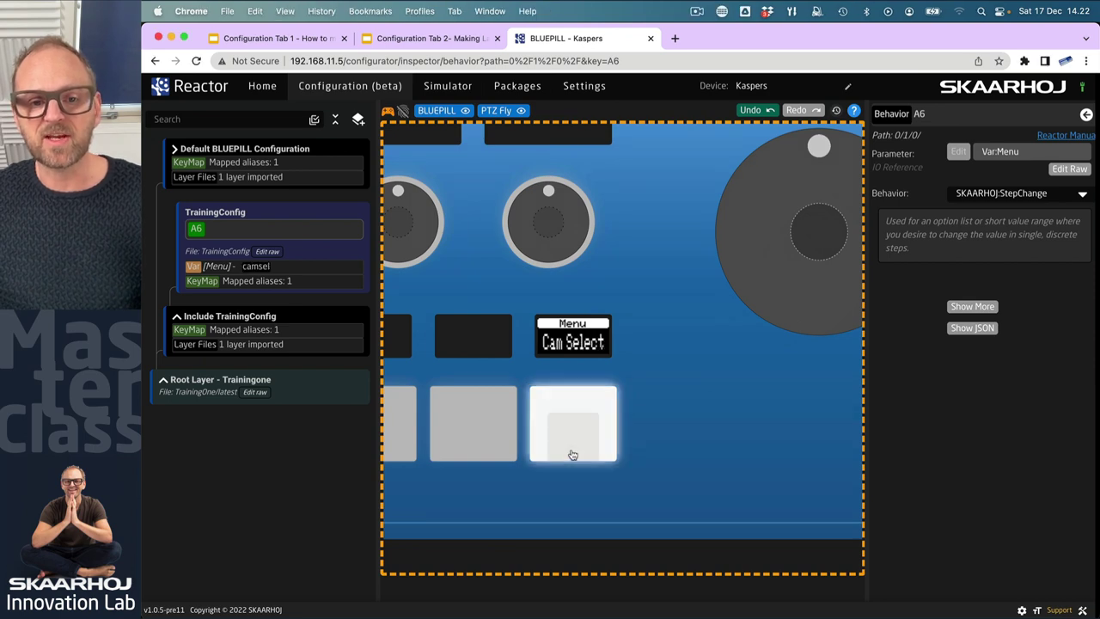
pyautogui.click(573, 454)
pyautogui.click(573, 454)
pyautogui.click(573, 454)
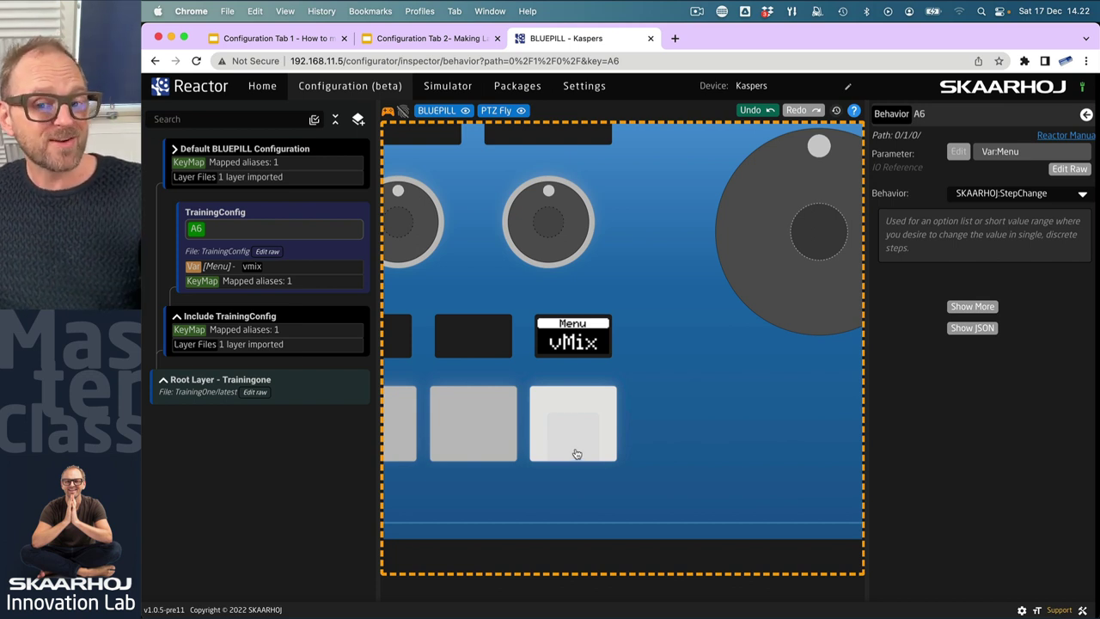
pyautogui.click(604, 430)
pyautogui.click(605, 429)
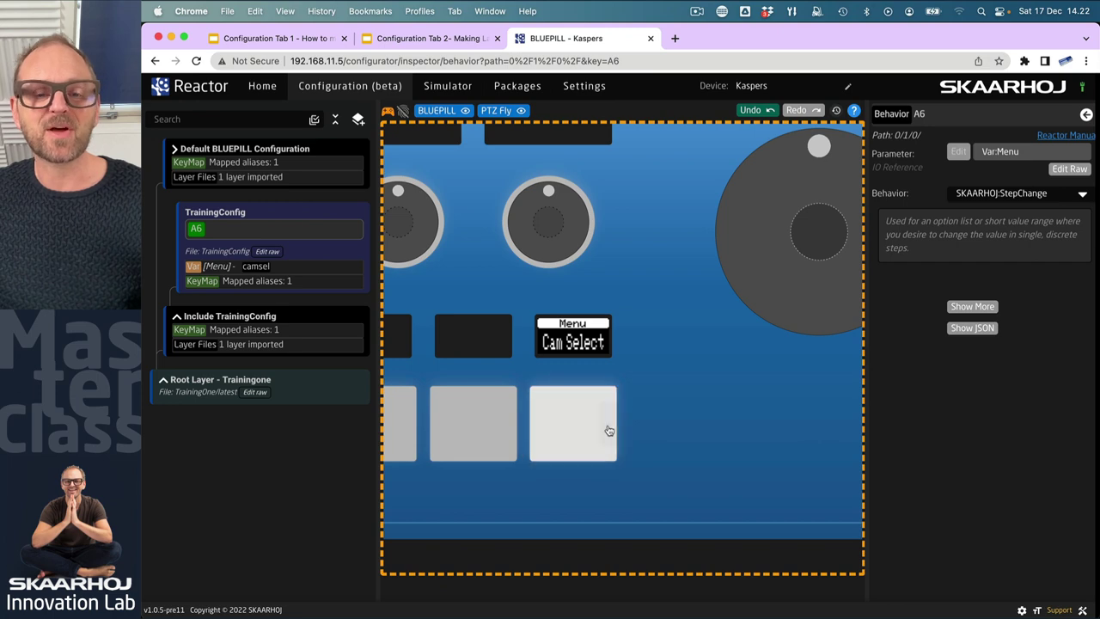
pyautogui.click(542, 428)
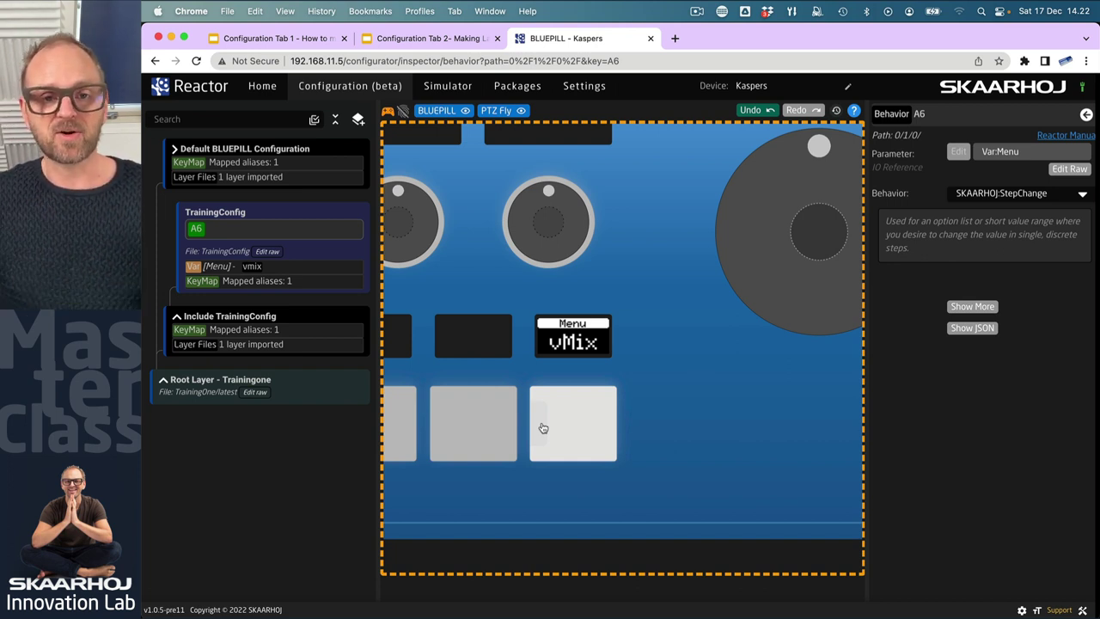
# Step: Leave simulation and create a new behavior on the second knob in TrainingConfig
pyautogui.click(557, 229)
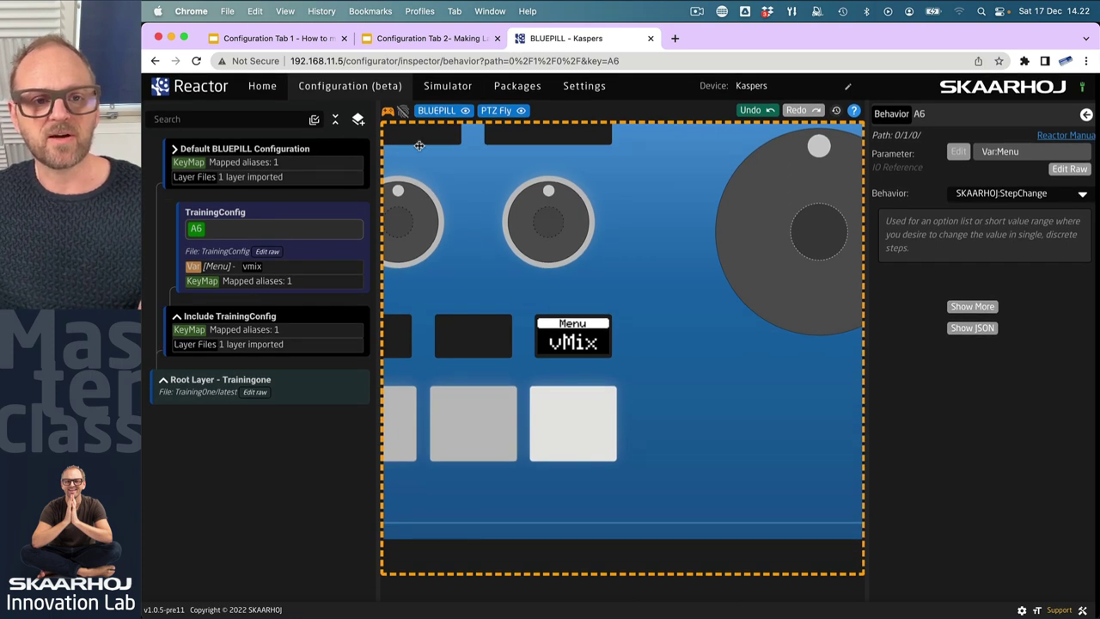
pyautogui.click(387, 111)
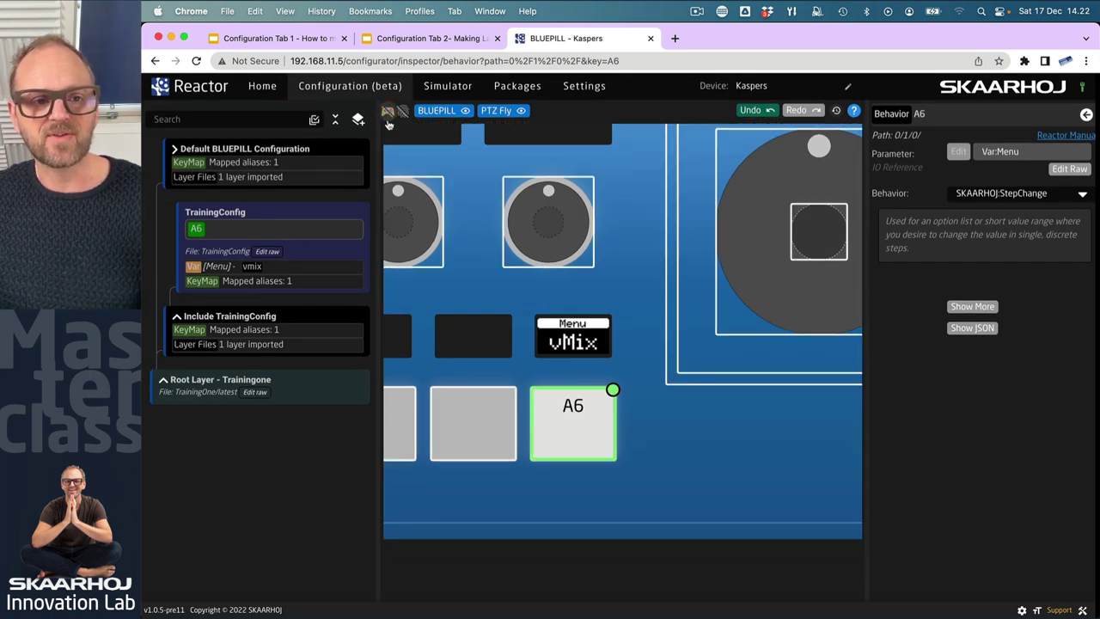
pyautogui.click(275, 215)
pyautogui.click(550, 215)
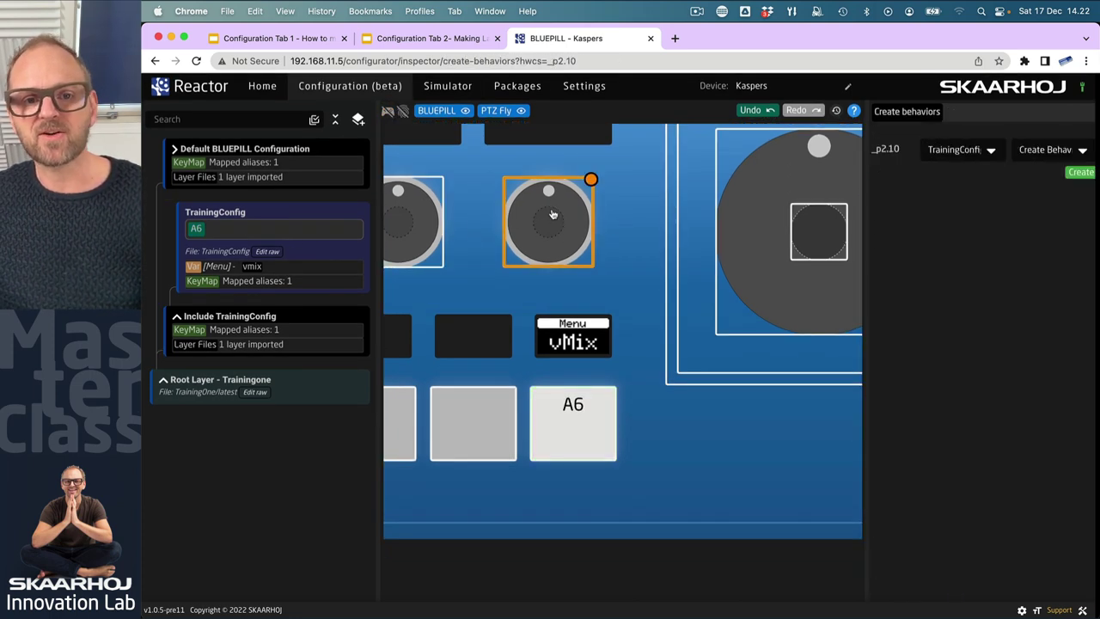
pyautogui.click(1080, 174)
# Step: Set the new behavior's parameter to the Menu variable
pyautogui.click(980, 152)
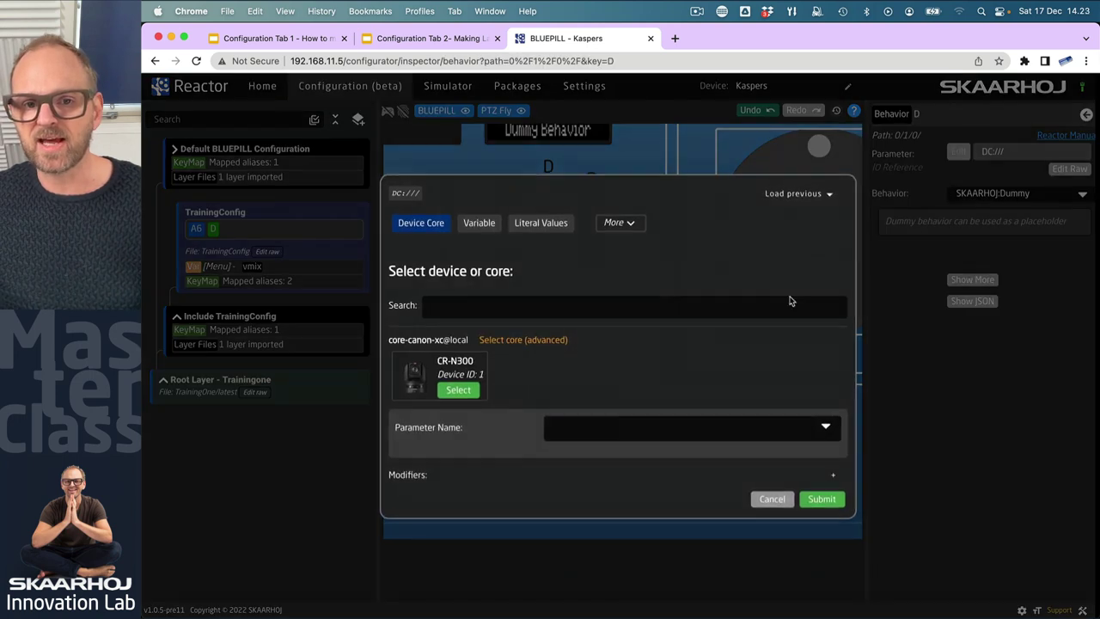
pyautogui.click(479, 225)
pyautogui.click(613, 353)
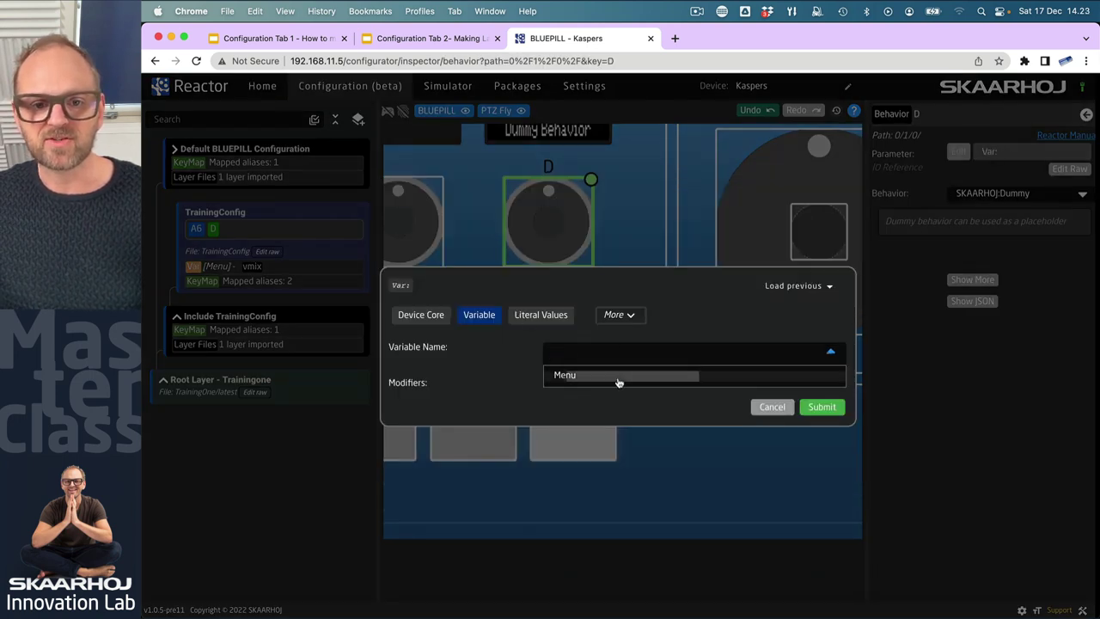
pyautogui.click(619, 378)
pyautogui.click(821, 407)
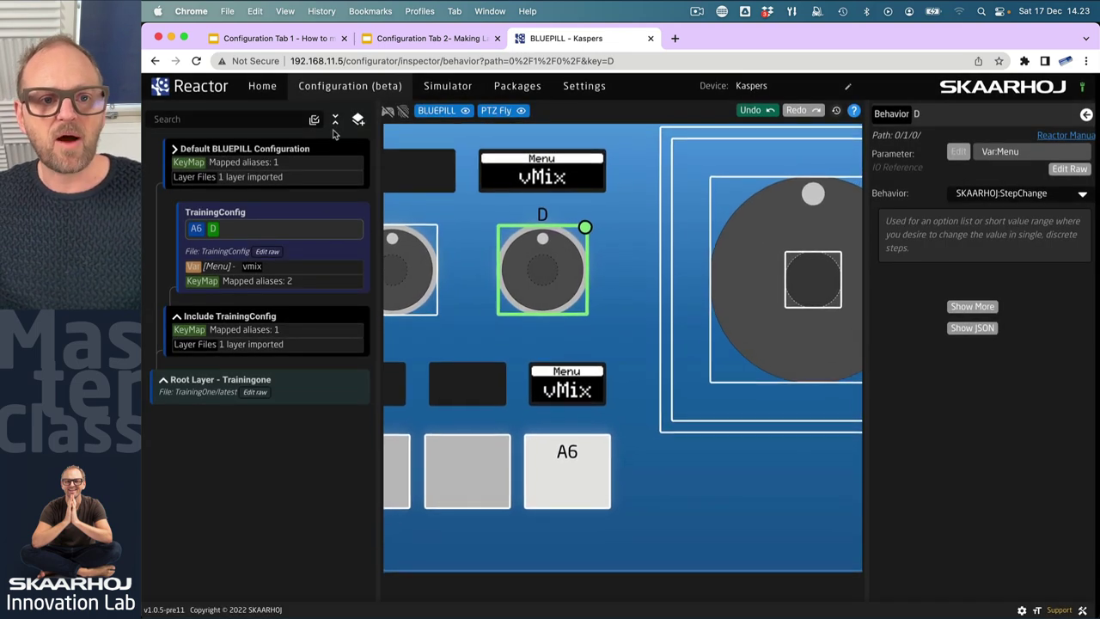
# Step: Turn knob D in simulation to step Menu, then bring up knob D's editing options outside simulation
pyautogui.click(388, 111)
pyautogui.moveTo(534, 235)
pyautogui.mouseDown()
pyautogui.moveTo(587, 262)
pyautogui.moveTo(516, 240)
pyautogui.moveTo(464, 255)
pyautogui.moveTo(531, 239)
pyautogui.moveTo(582, 271)
pyautogui.moveTo(591, 258)
pyautogui.moveTo(581, 243)
pyautogui.moveTo(534, 242)
pyautogui.mouseUp()
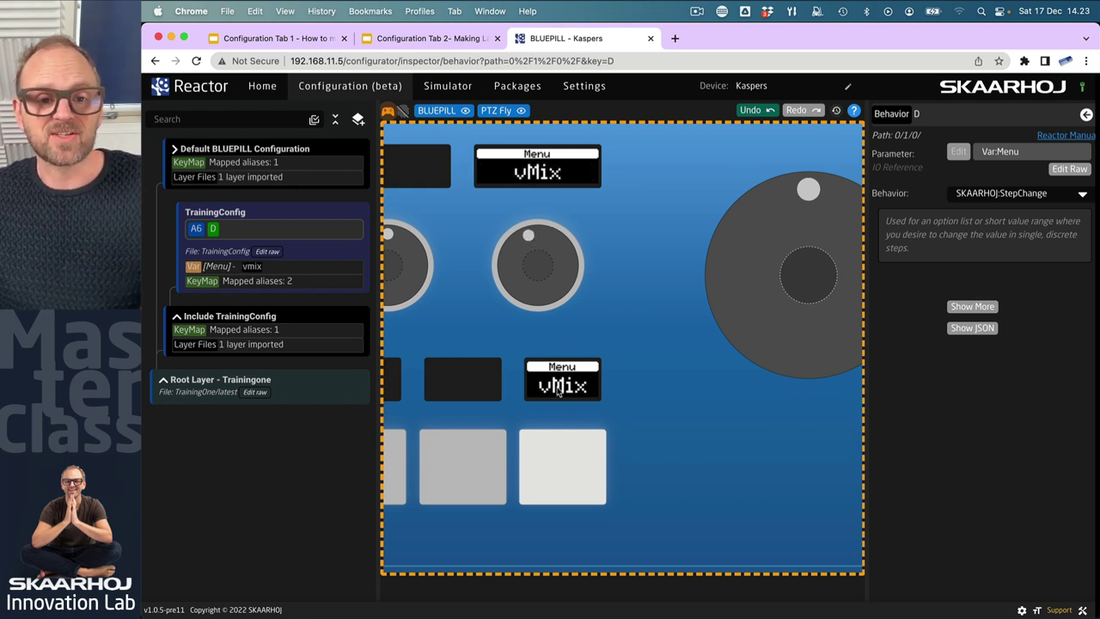
pyautogui.rightClick(540, 255)
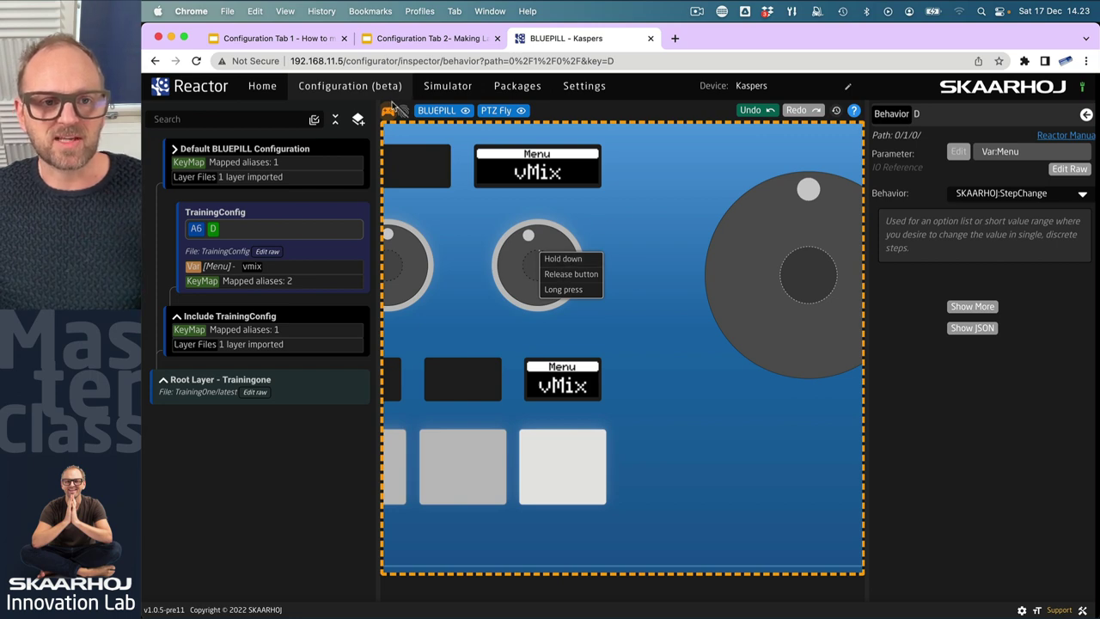
pyautogui.click(389, 111)
pyautogui.rightClick(554, 255)
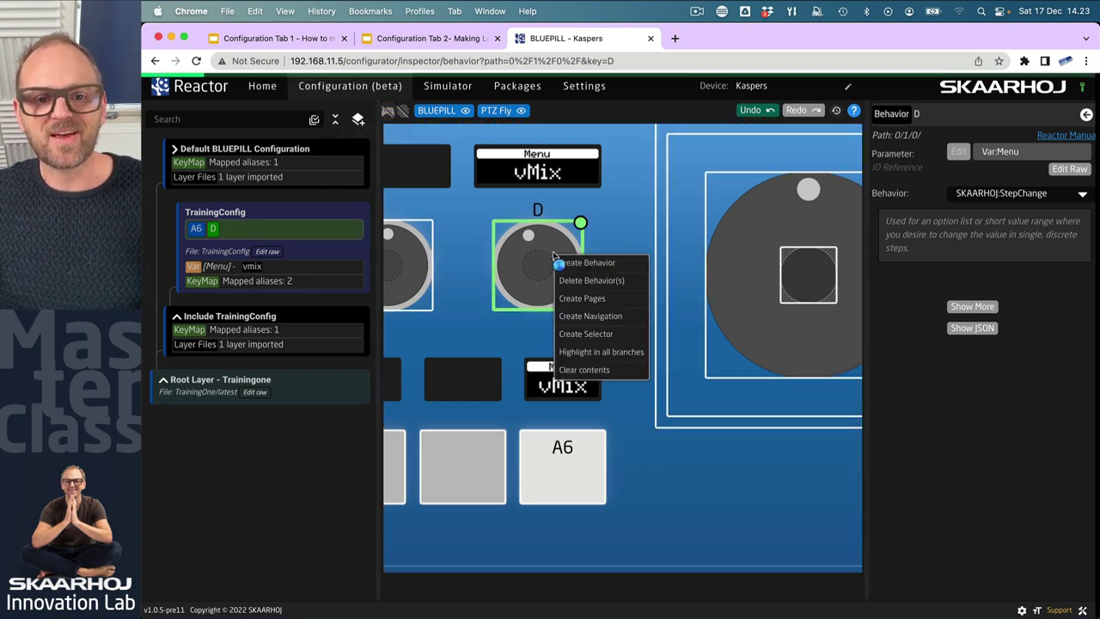
# Step: Delete knob D's behavior from TrainingConfig
pyautogui.click(590, 282)
pyautogui.click(685, 371)
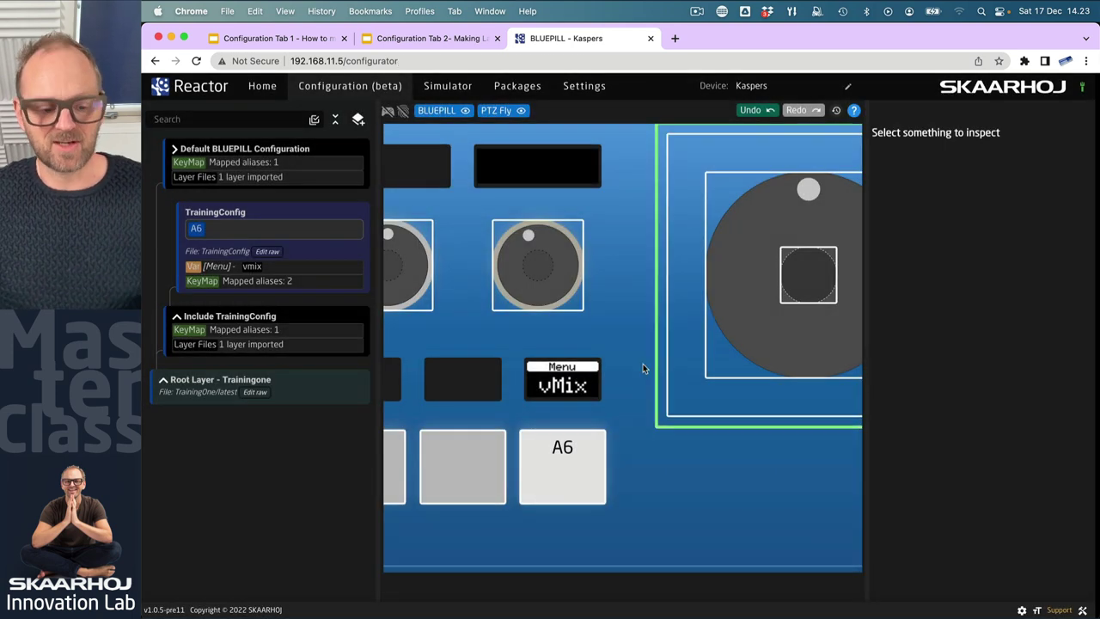
pyautogui.scroll(-3, 637, 356)
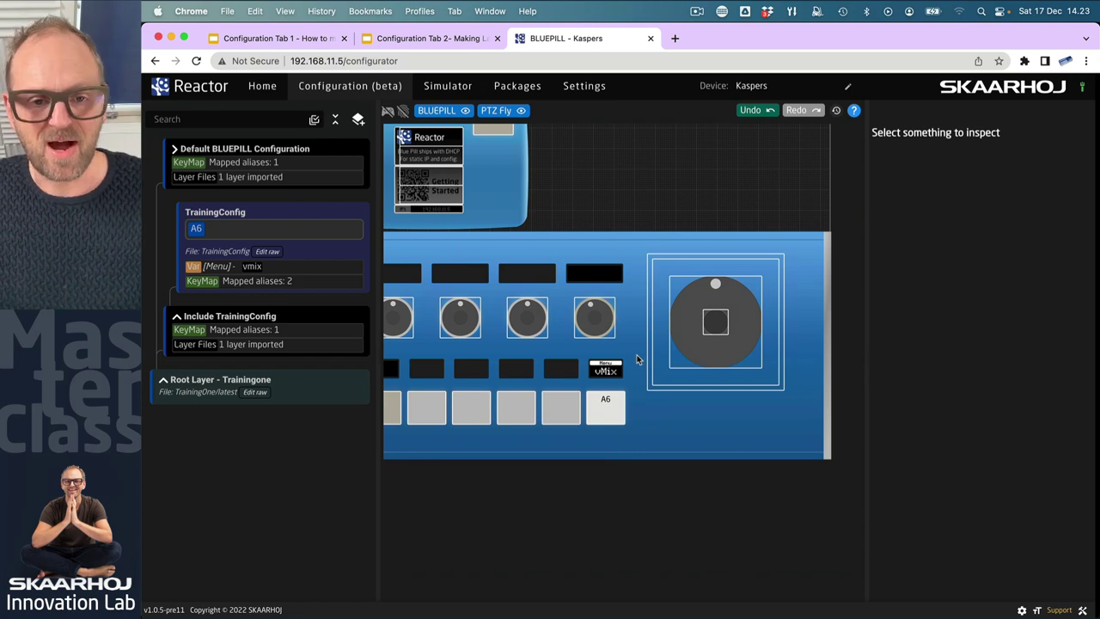
pyautogui.moveTo(638, 359); pyautogui.dragTo(685, 359)
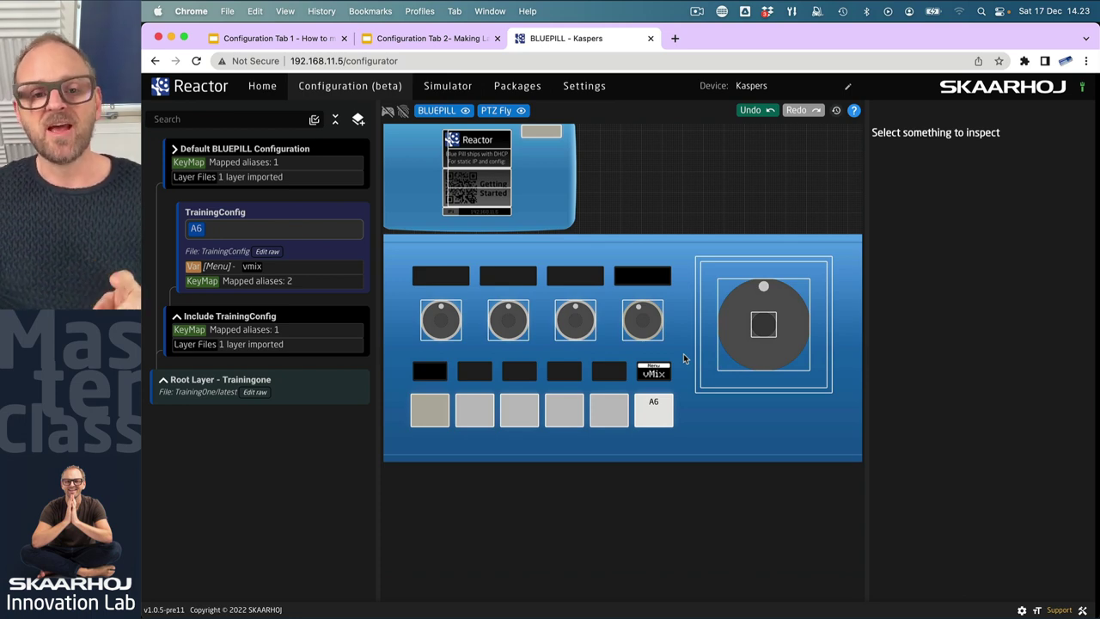
# Step: Add a child layer named 'vMix Stuff' under TrainingConfig and expand it
pyautogui.rightClick(268, 216)
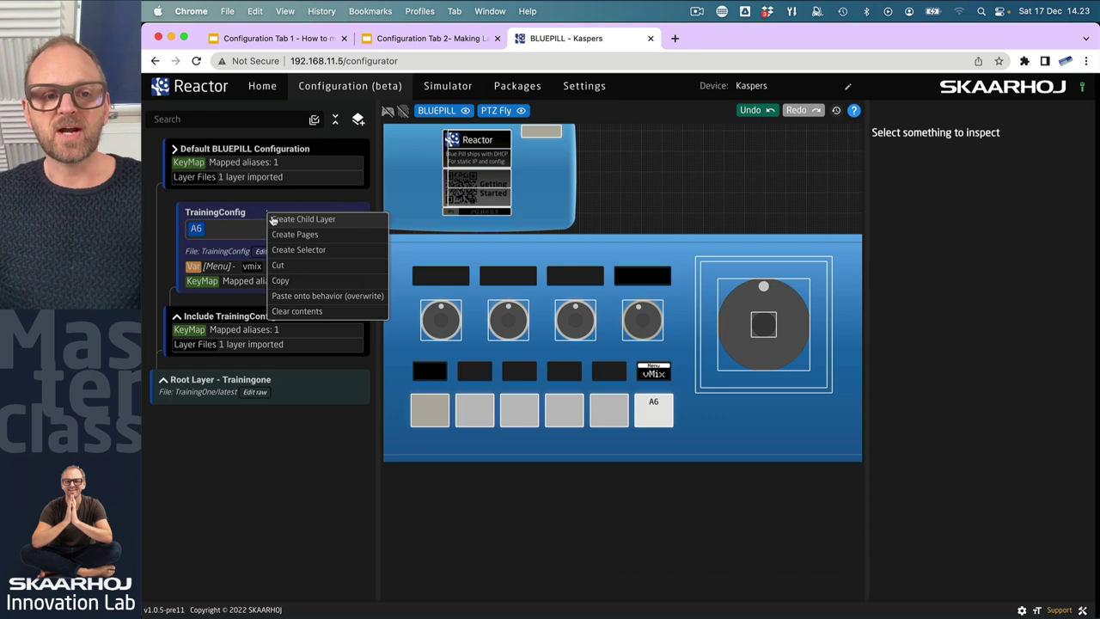
pyautogui.click(296, 219)
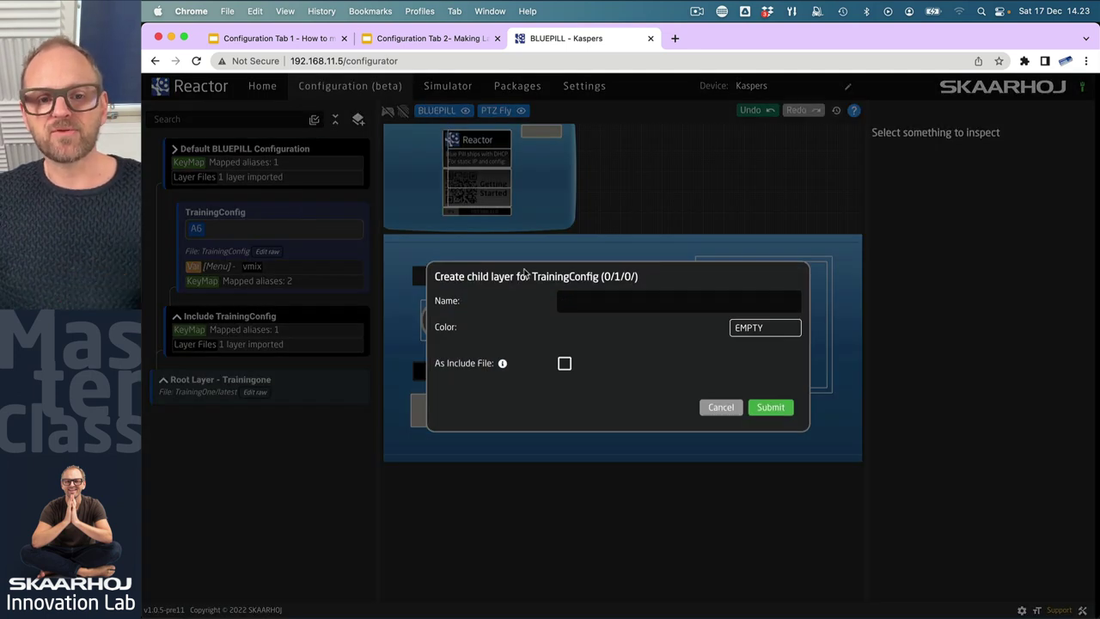
pyautogui.write('v')
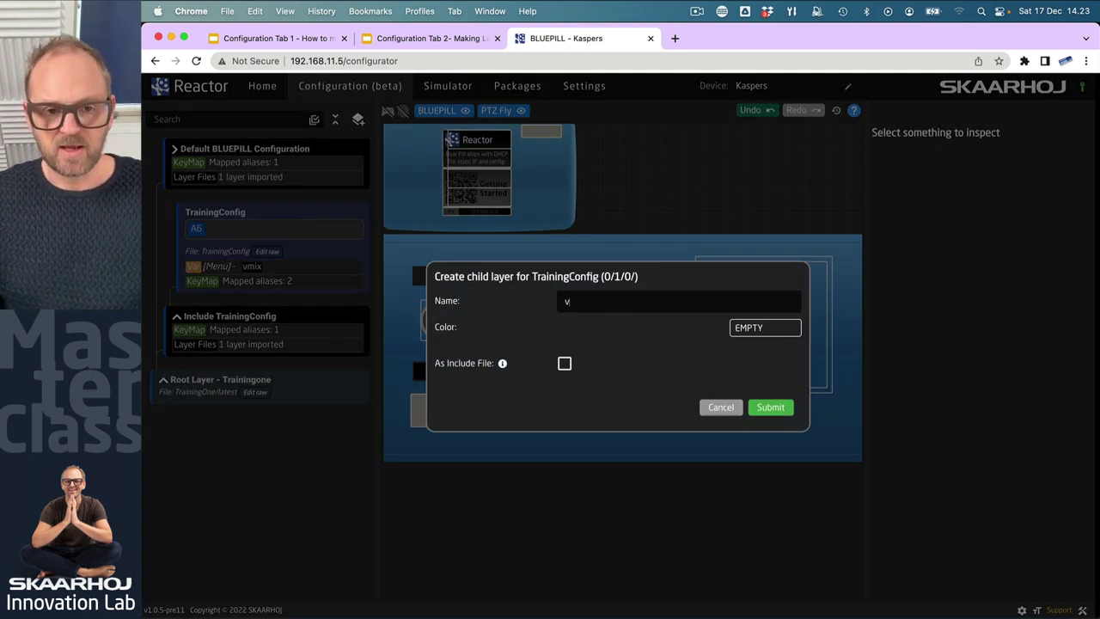
pyautogui.write('Mix Stuff')
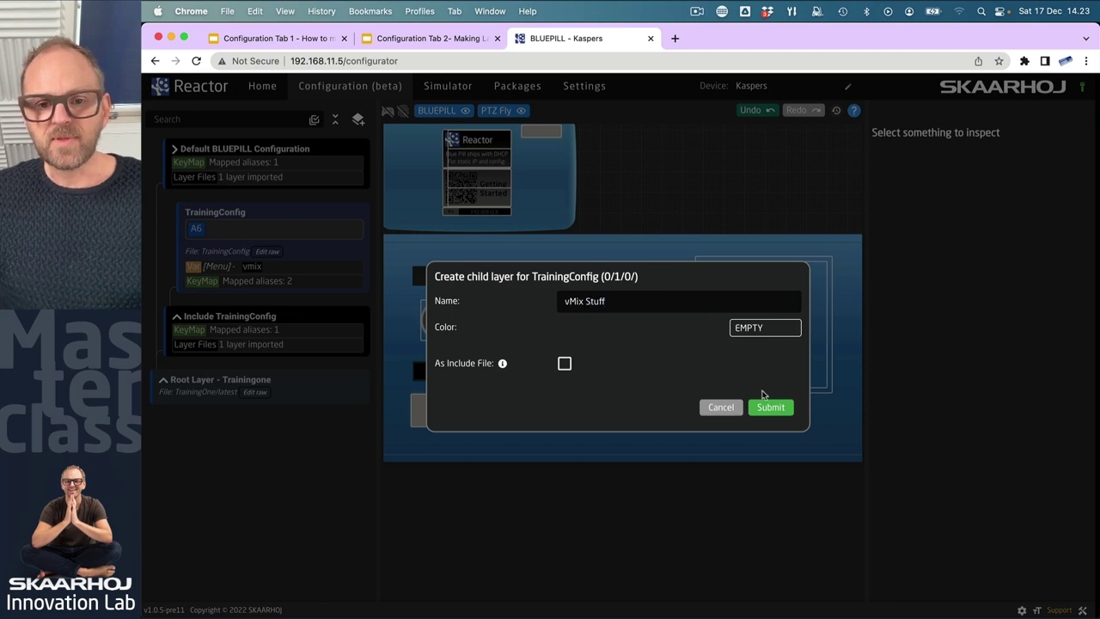
pyautogui.click(771, 407)
pyautogui.click(184, 212)
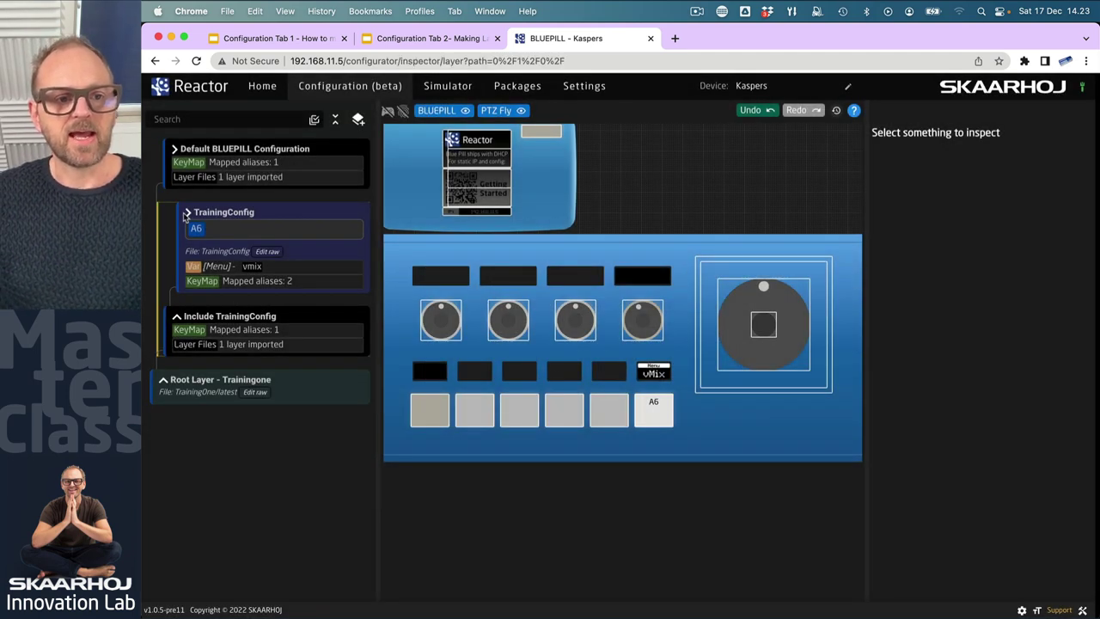
pyautogui.click(277, 216)
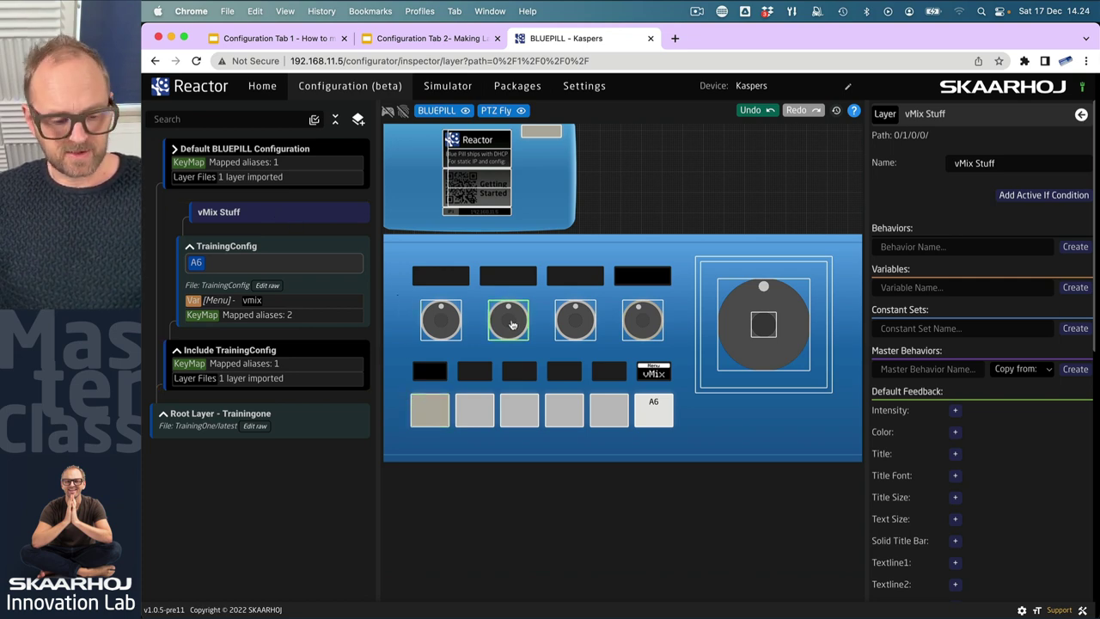
pyautogui.moveTo(400, 297); pyautogui.dragTo(668, 335)
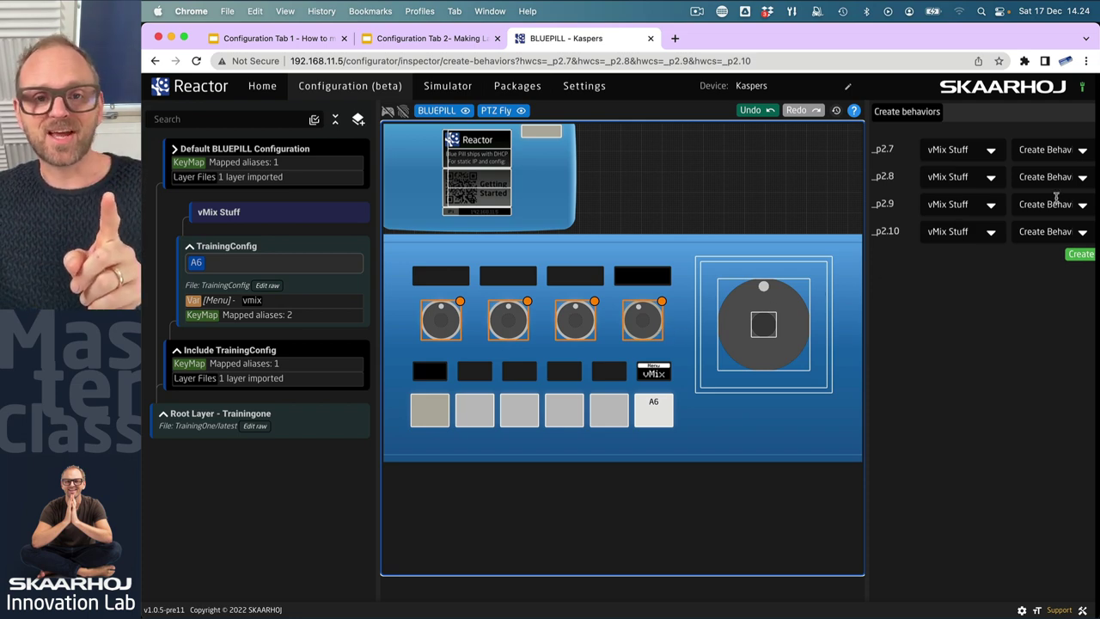
pyautogui.click(1080, 254)
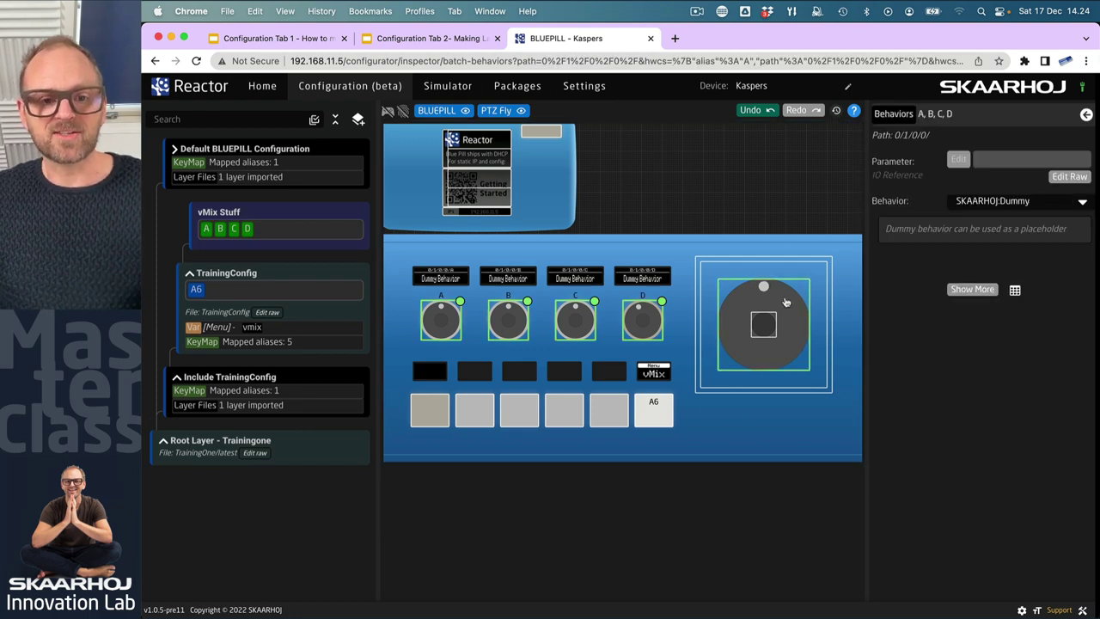
pyautogui.scroll(5, 439, 271)
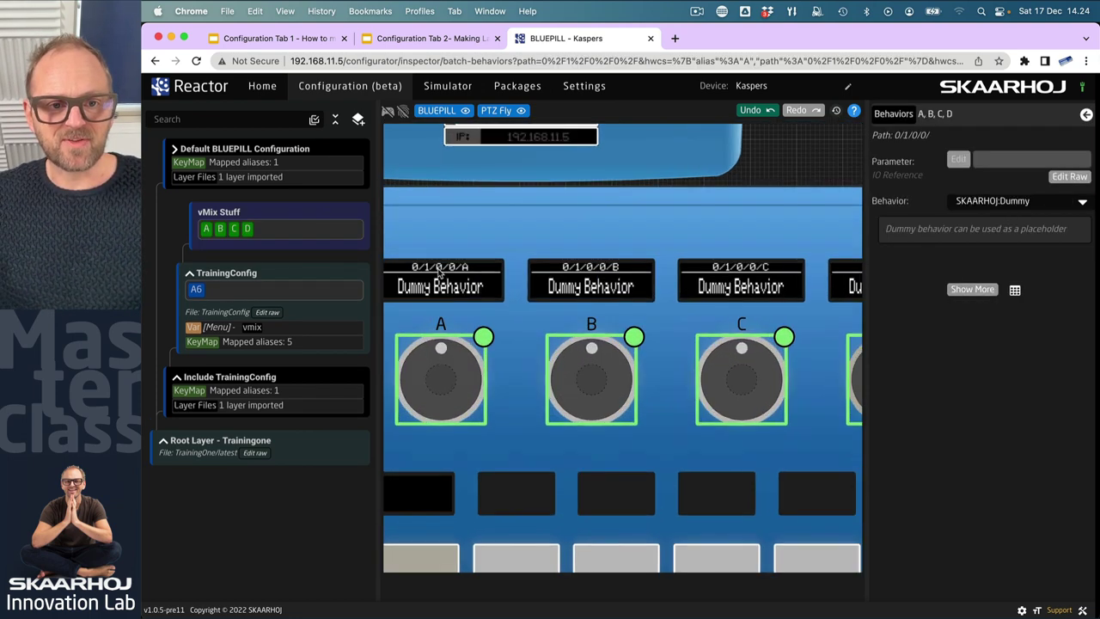
pyautogui.moveTo(820, 293); pyautogui.dragTo(742, 285)
pyautogui.scroll(-4, 744, 286)
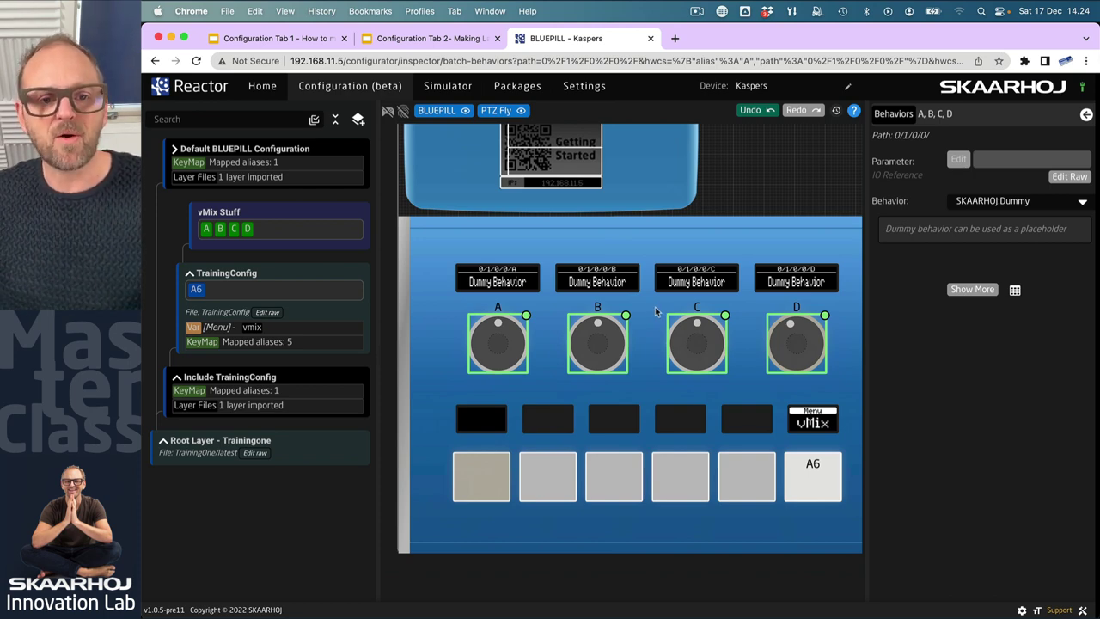
# Step: Select the vMix Stuff layer to view its behaviors A, B, C and D
pyautogui.click(264, 212)
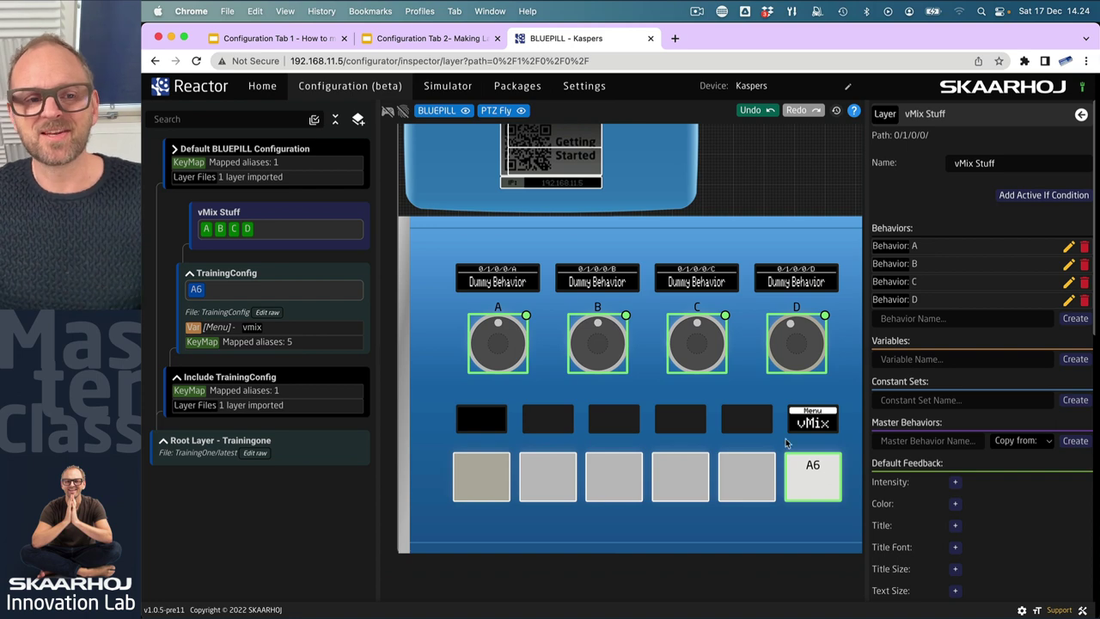
pyautogui.click(230, 215)
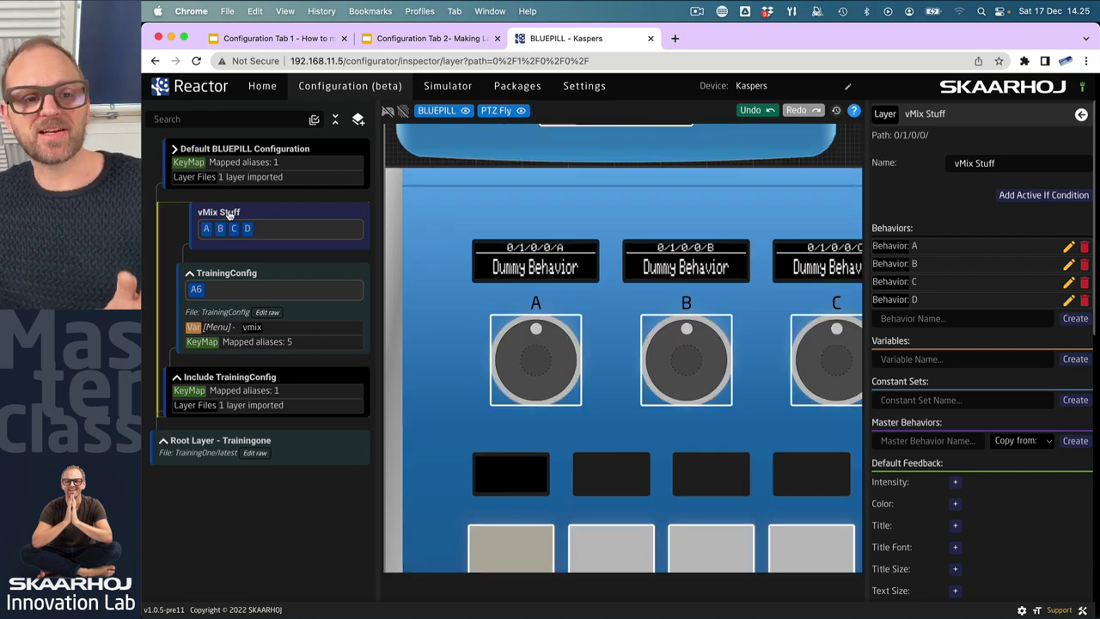
# Step: Create a layer named 'Preset' below vMix Stuff
pyautogui.rightClick(230, 215)
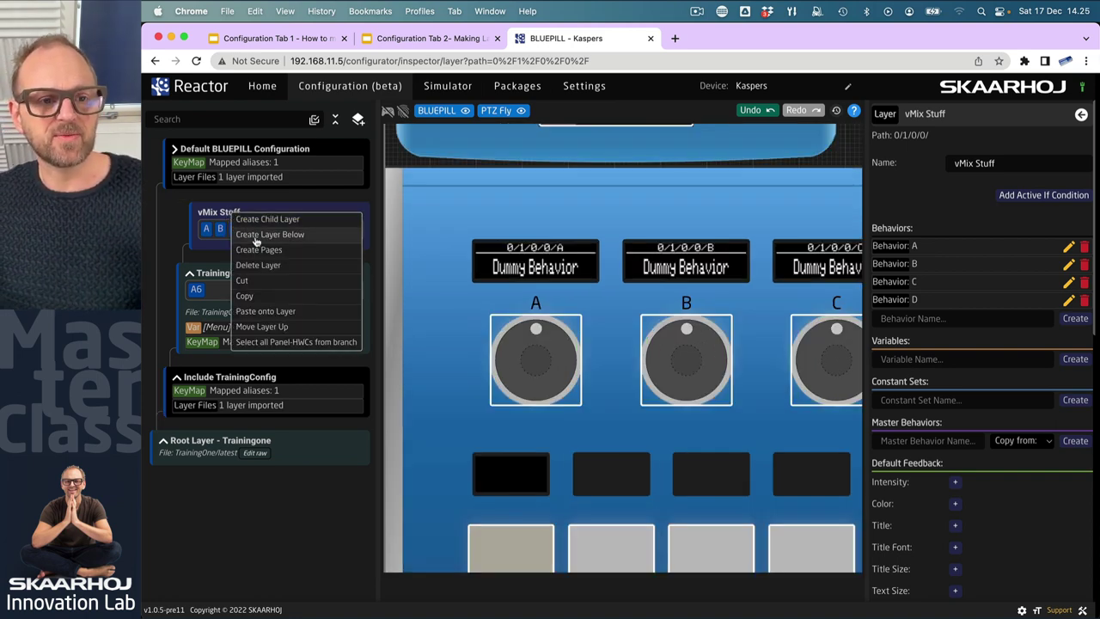
pyautogui.click(256, 237)
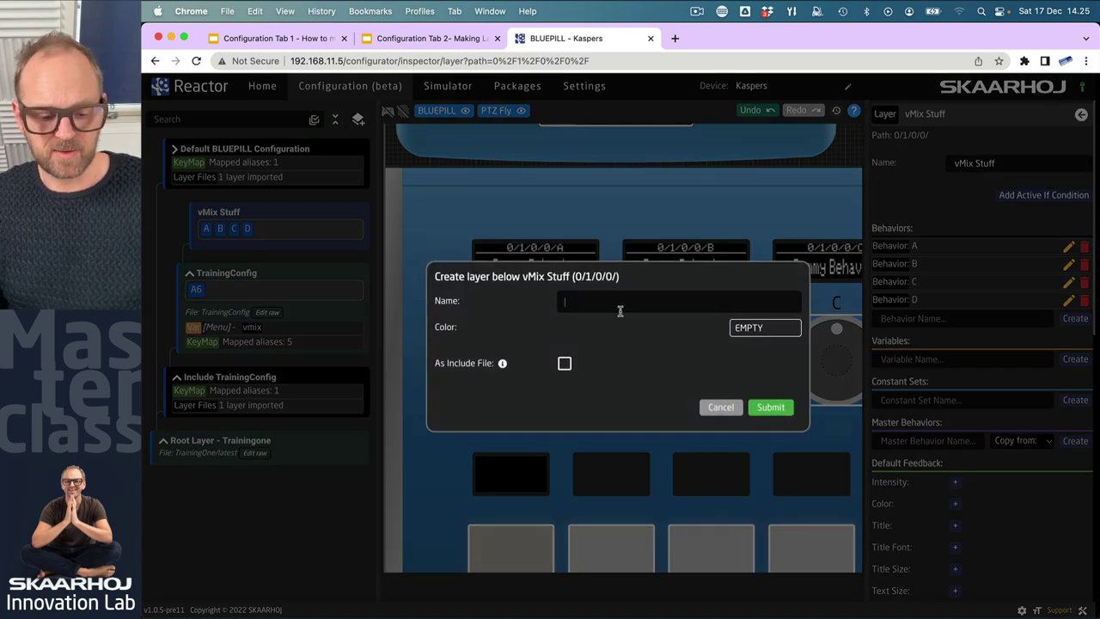
pyautogui.write('Preset')
pyautogui.click(772, 408)
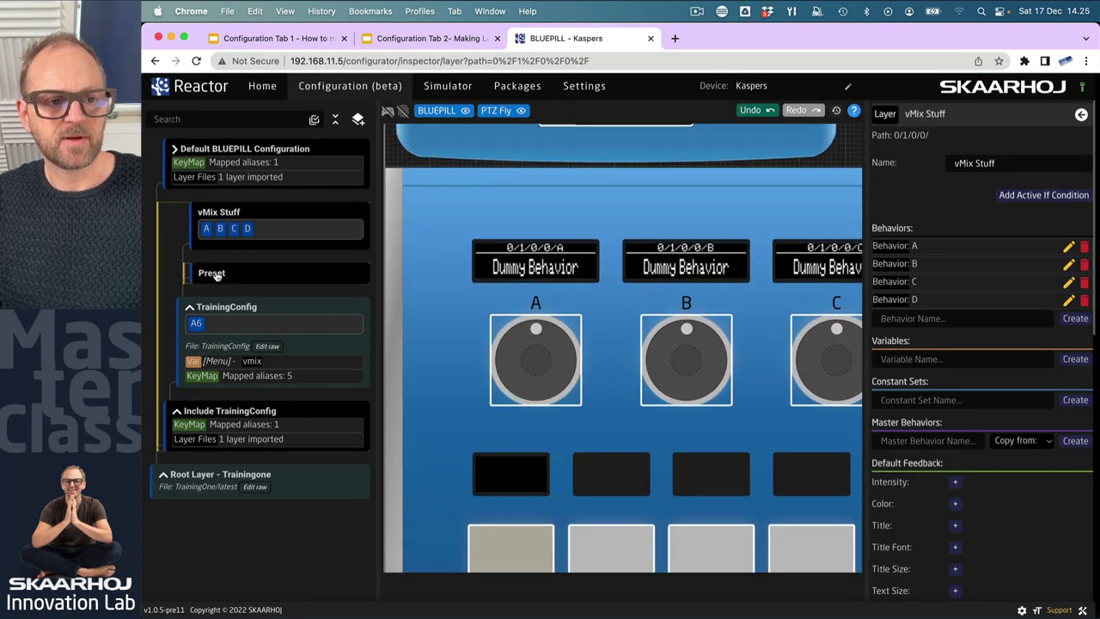
# Step: Create a layer named 'Camera Select' below vMix Stuff
pyautogui.rightClick(221, 217)
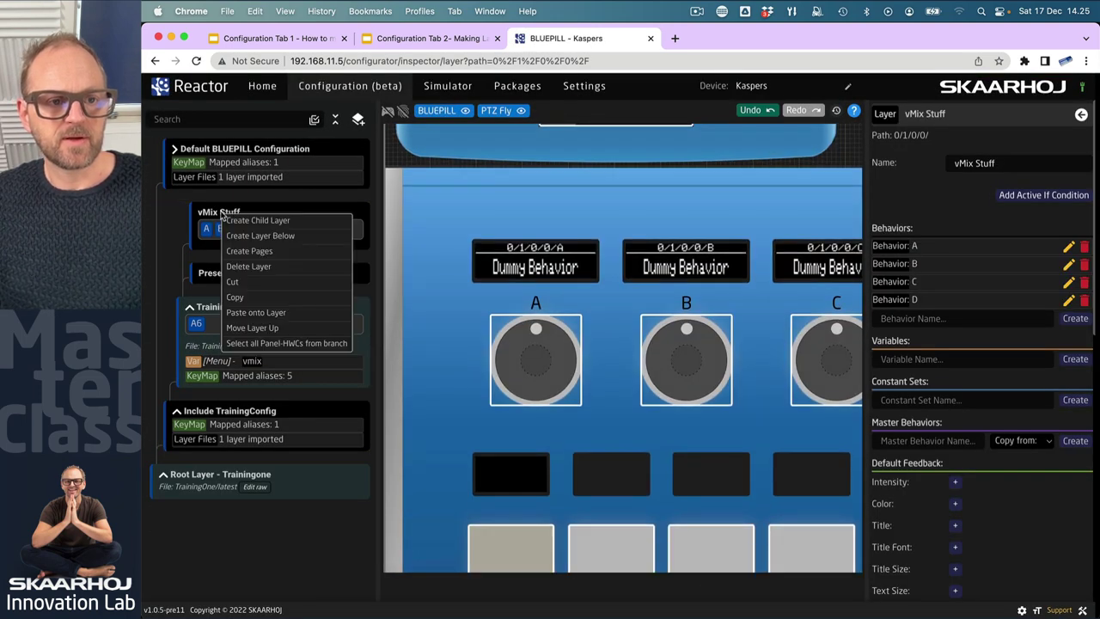
pyautogui.click(263, 236)
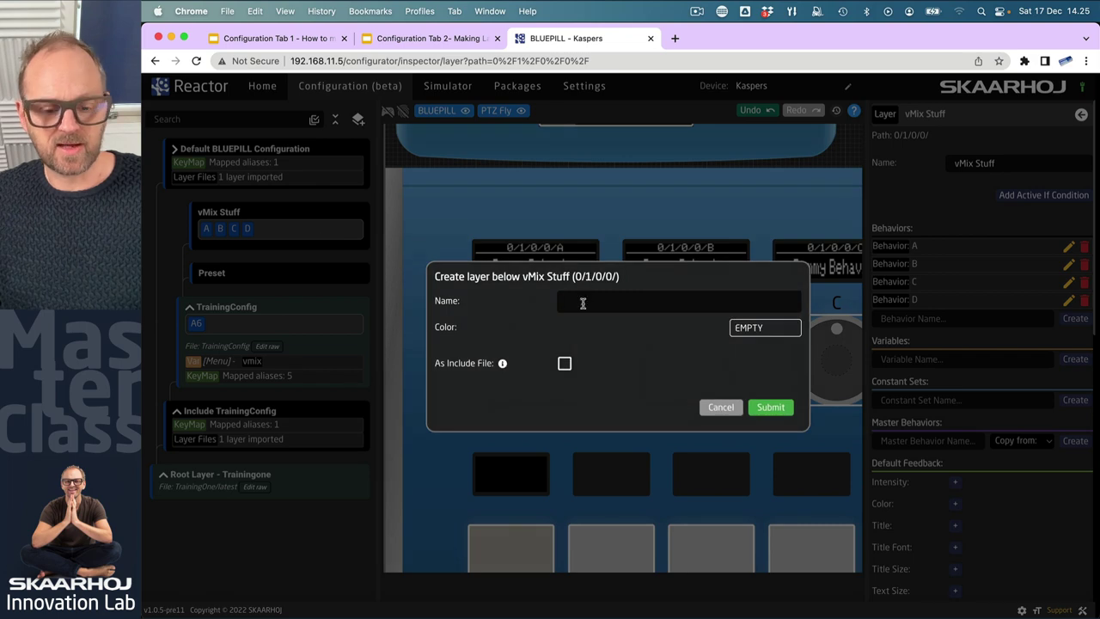
pyautogui.write('Camera S')
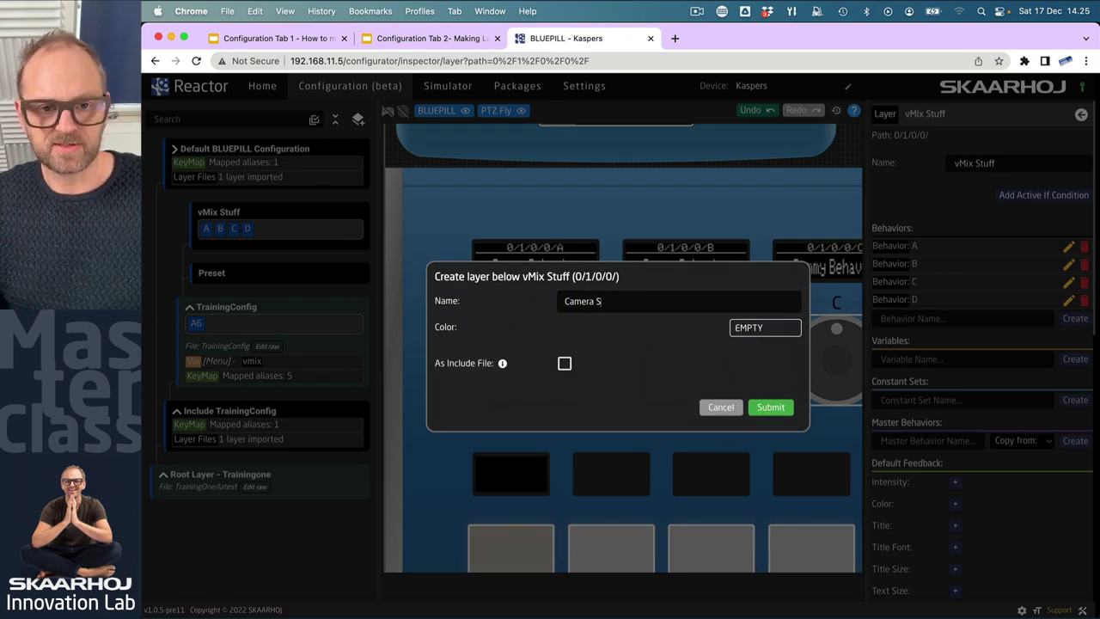
pyautogui.write('elect')
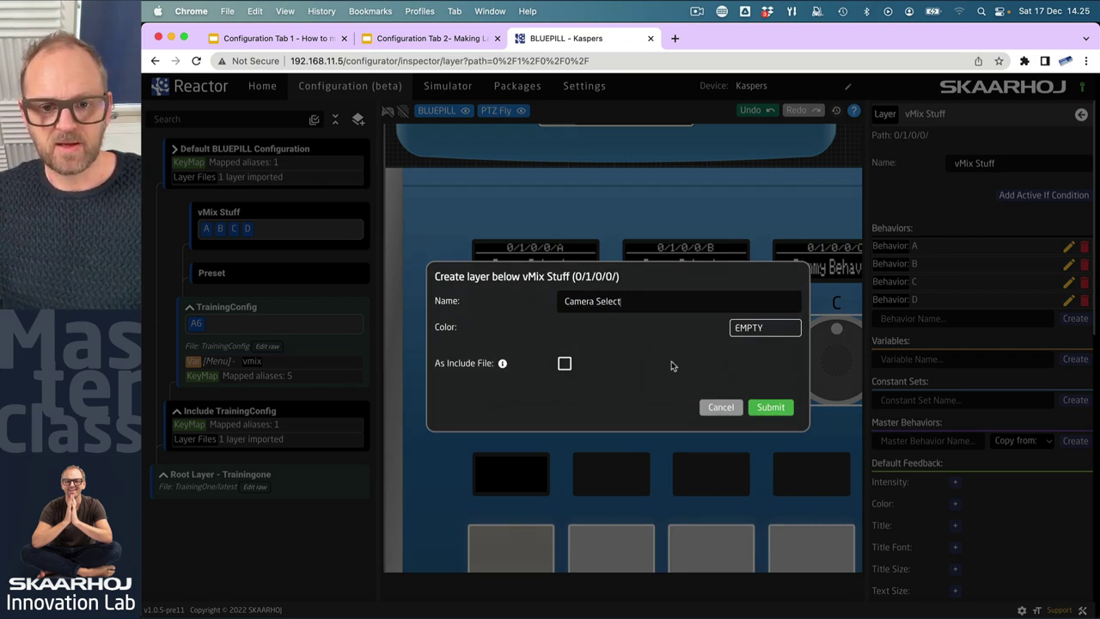
pyautogui.click(770, 407)
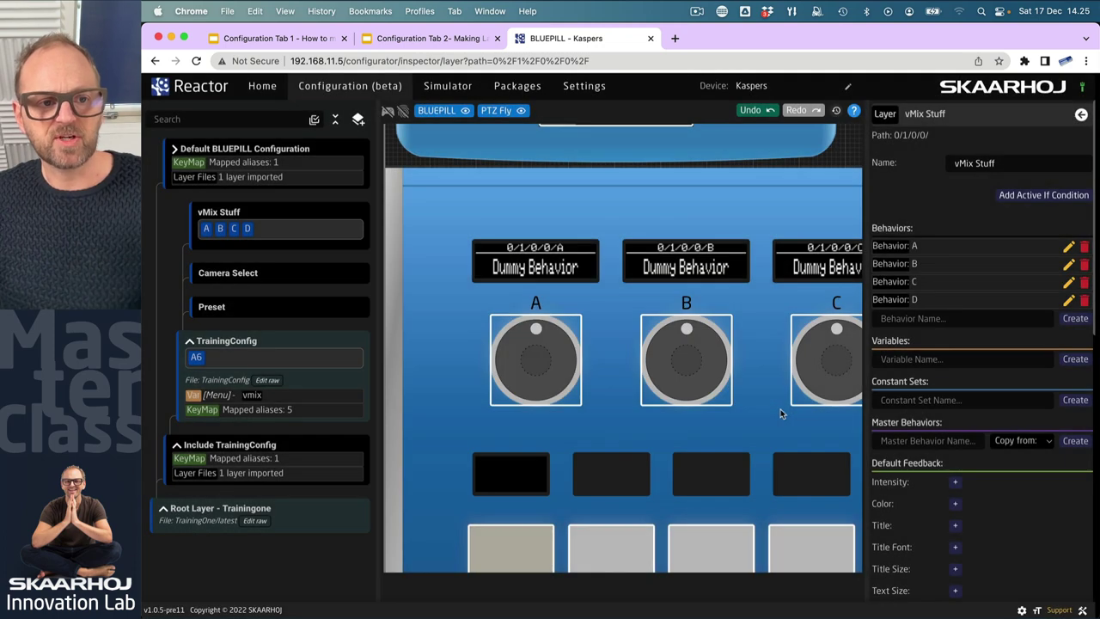
# Step: Move the Camera Select layer up above vMix Stuff
pyautogui.rightClick(228, 277)
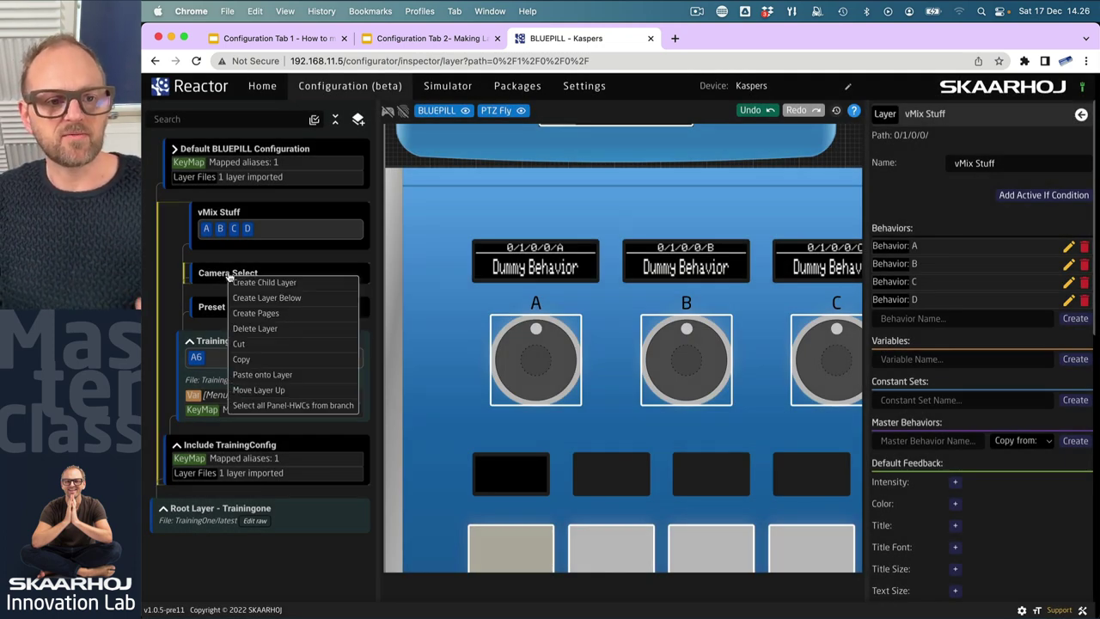
pyautogui.click(265, 392)
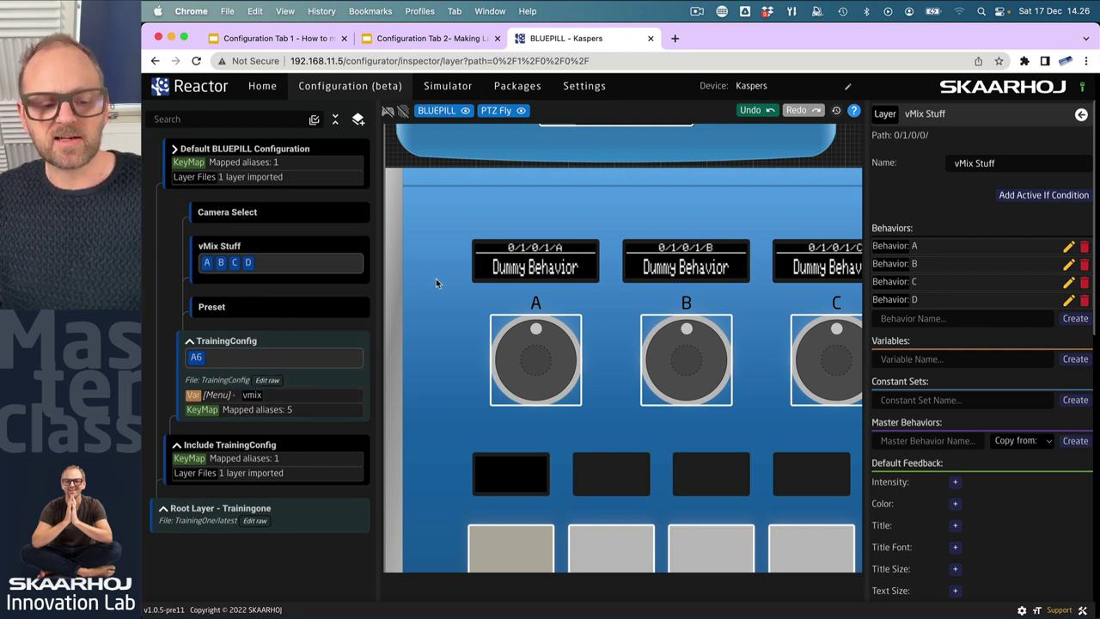
pyautogui.scroll(-3, 431, 286)
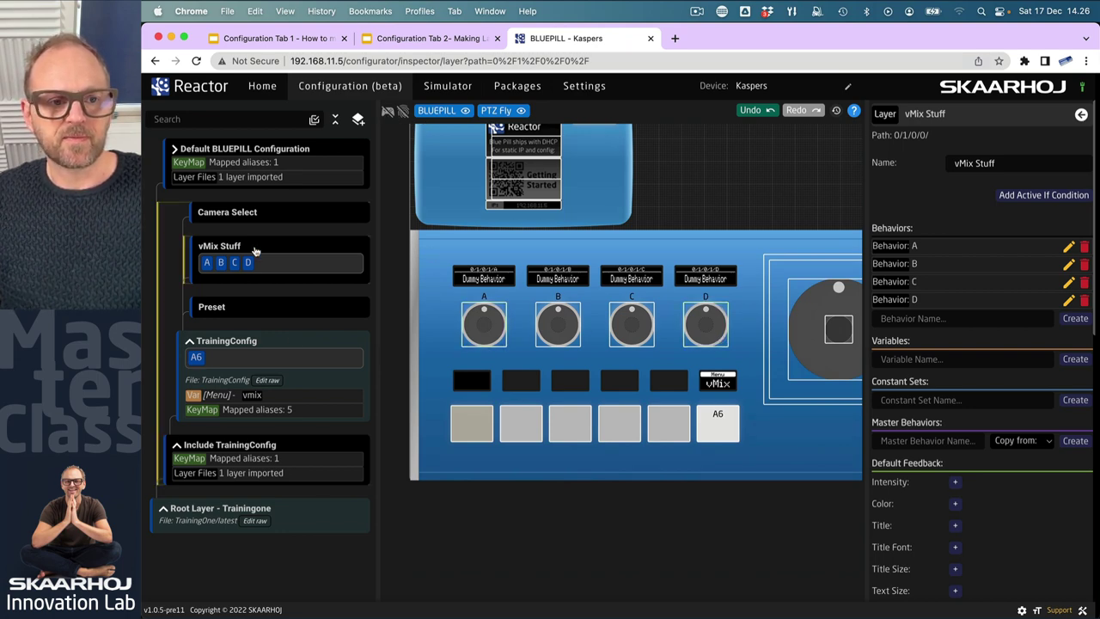
# Step: Create behaviors for knobs A to D on the Preset layer
pyautogui.click(246, 305)
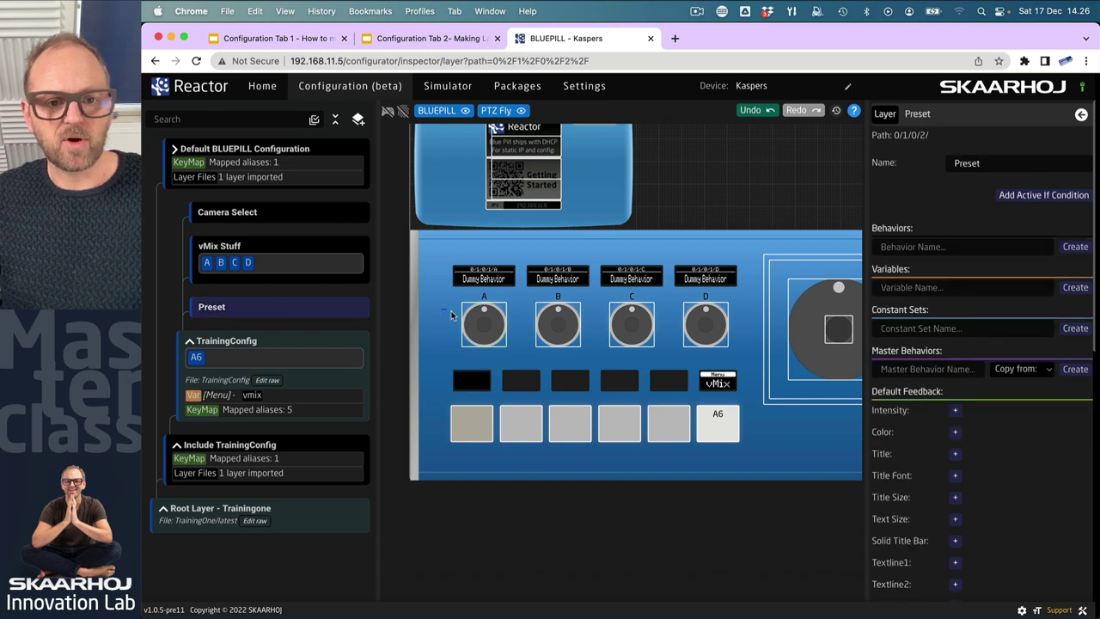
pyautogui.moveTo(450, 314); pyautogui.dragTo(727, 335)
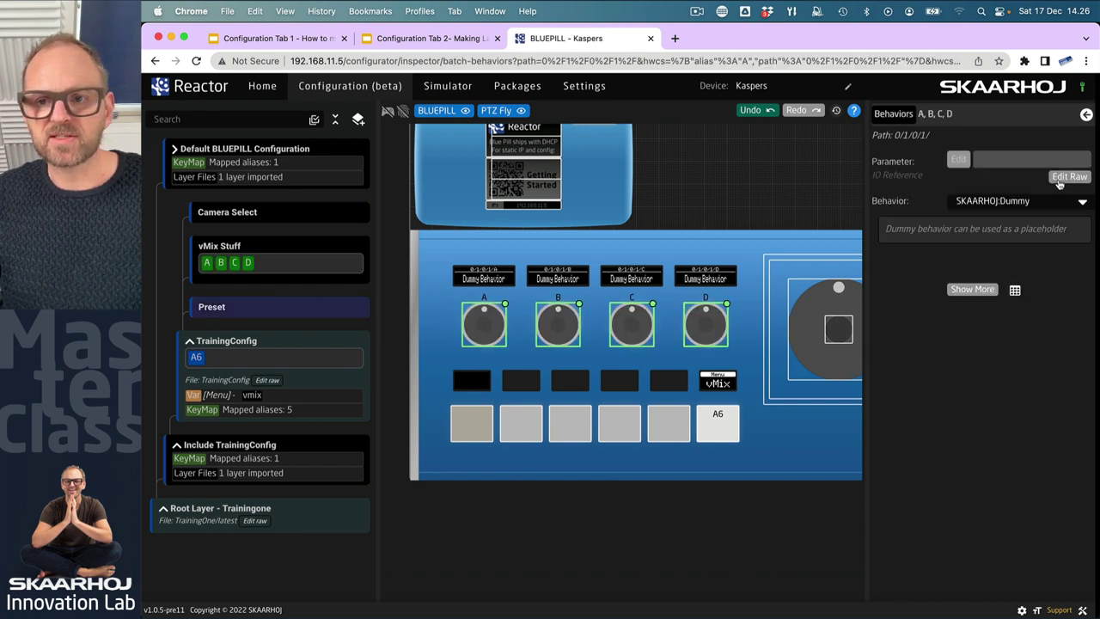
pyautogui.click(424, 315)
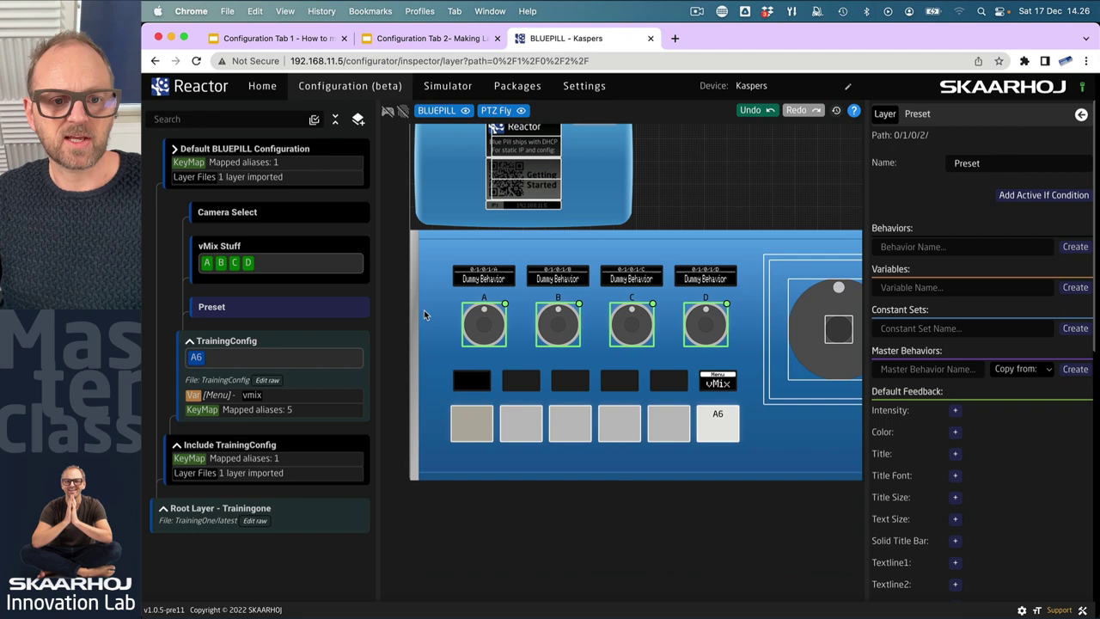
pyautogui.moveTo(440, 311); pyautogui.dragTo(740, 339)
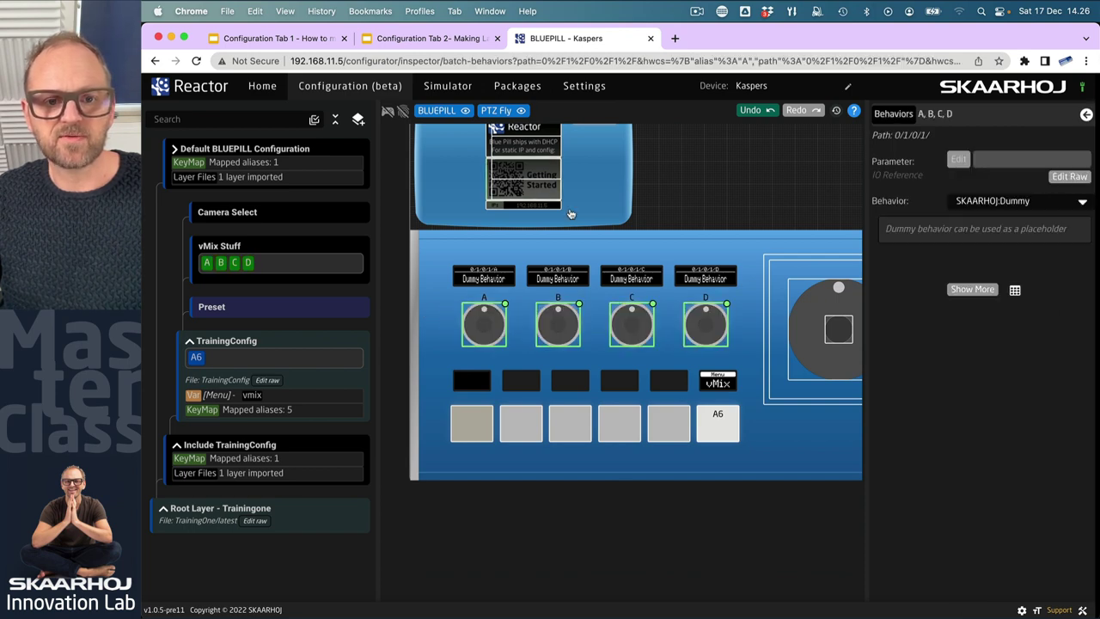
pyautogui.rightClick(708, 324)
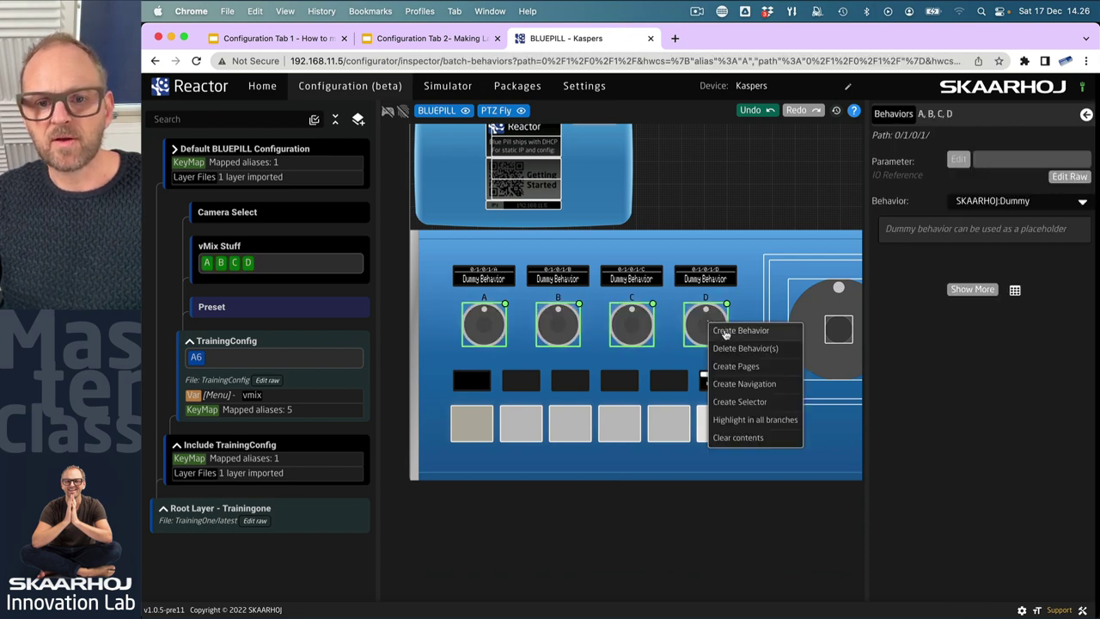
pyautogui.click(727, 334)
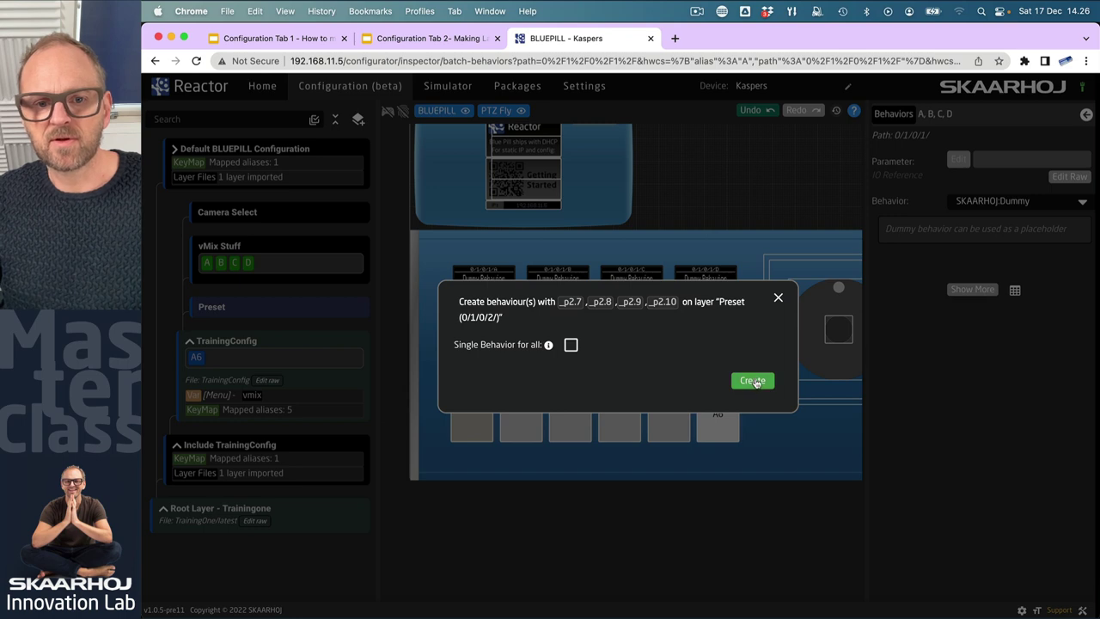
pyautogui.click(752, 380)
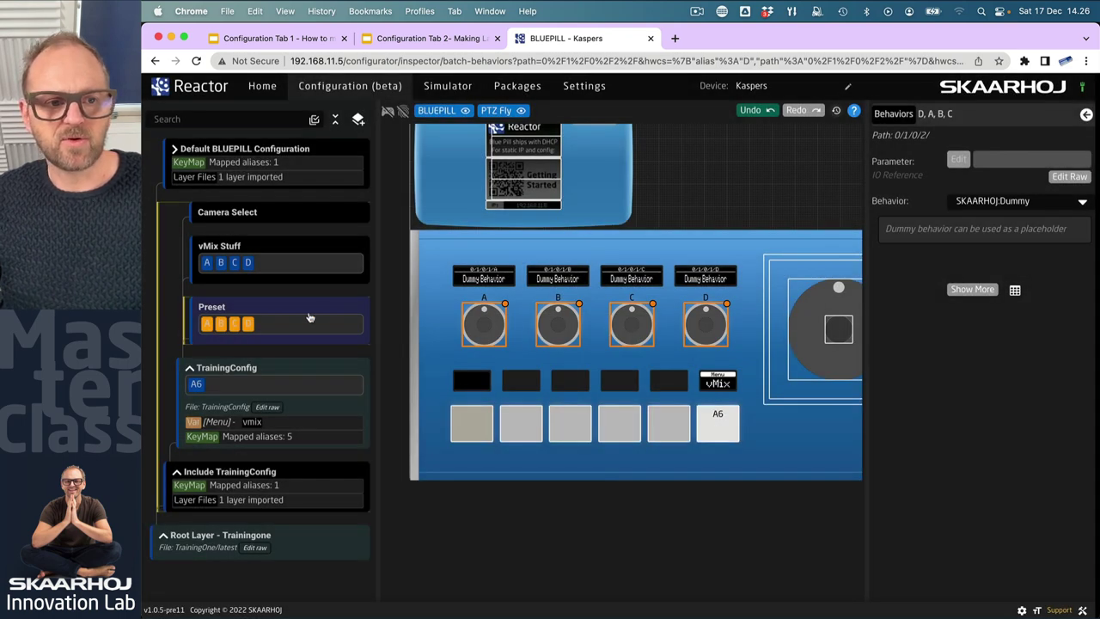
# Step: Create behaviors for knobs A to D on the Camera Select layer
pyautogui.click(252, 215)
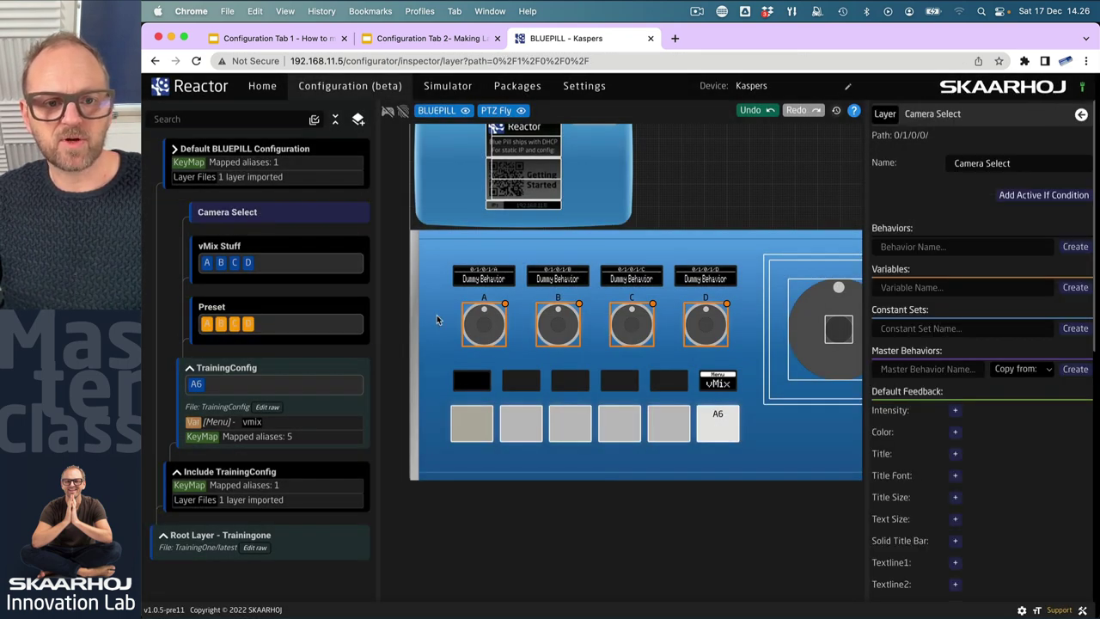
pyautogui.moveTo(437, 320); pyautogui.dragTo(747, 335)
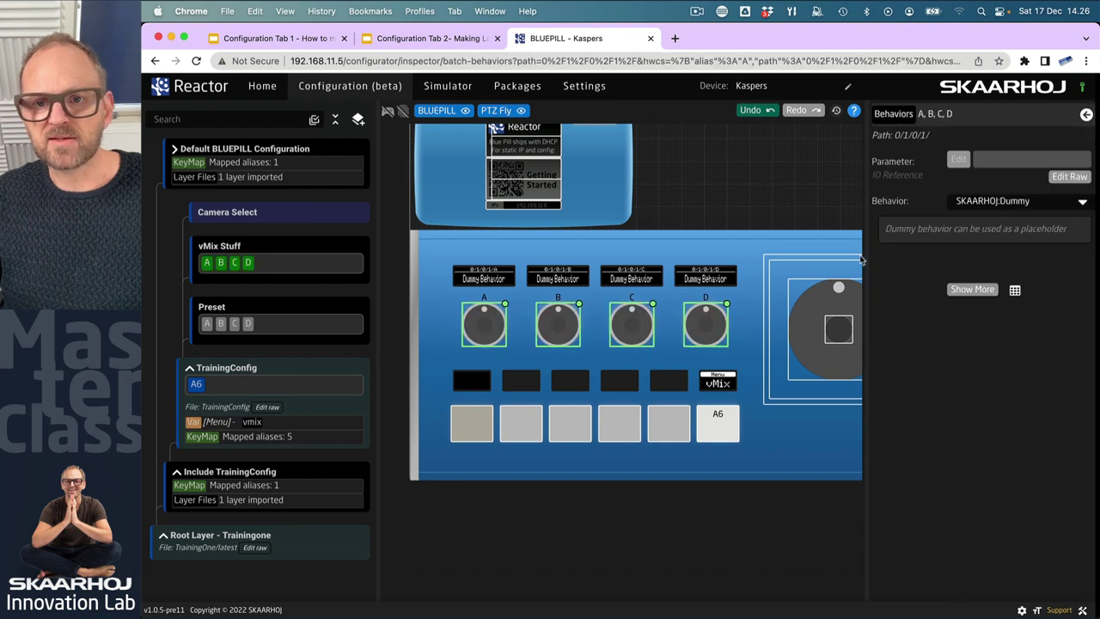
pyautogui.rightClick(696, 321)
pyautogui.click(721, 332)
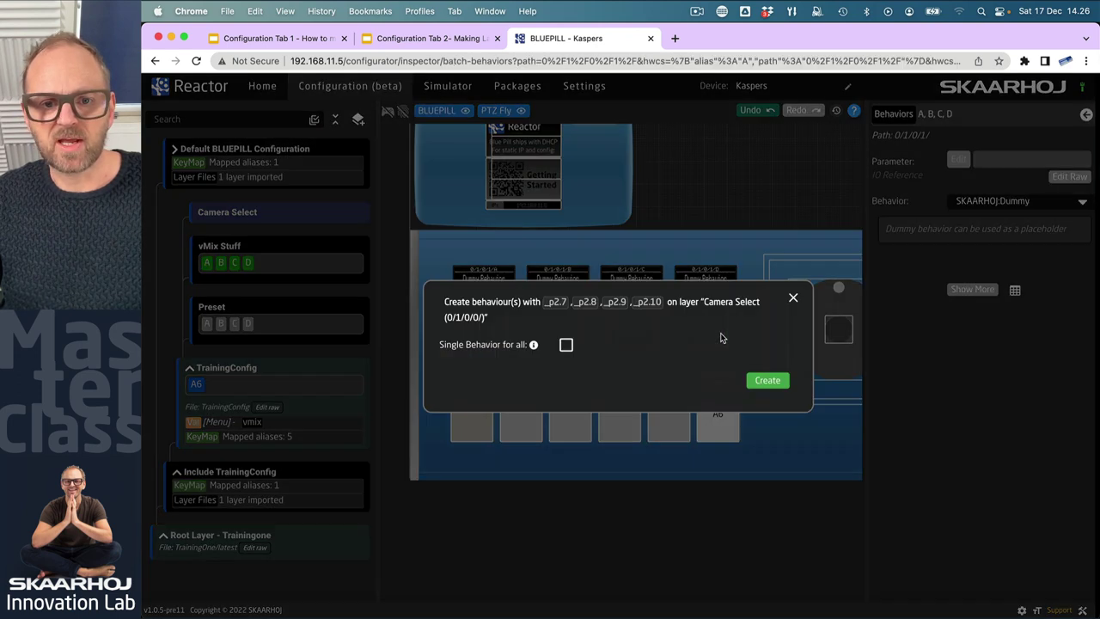
pyautogui.click(767, 381)
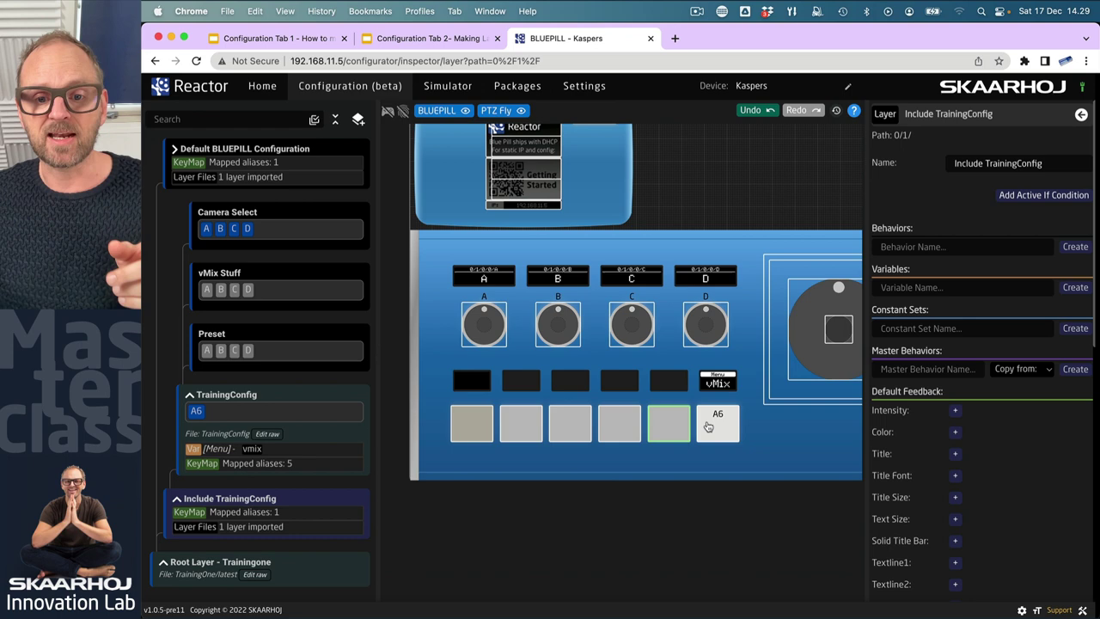
# Step: Set Menu to Cam Select in simulation, then show the Menu variable's vmix, presets and camsel options
pyautogui.click(387, 116)
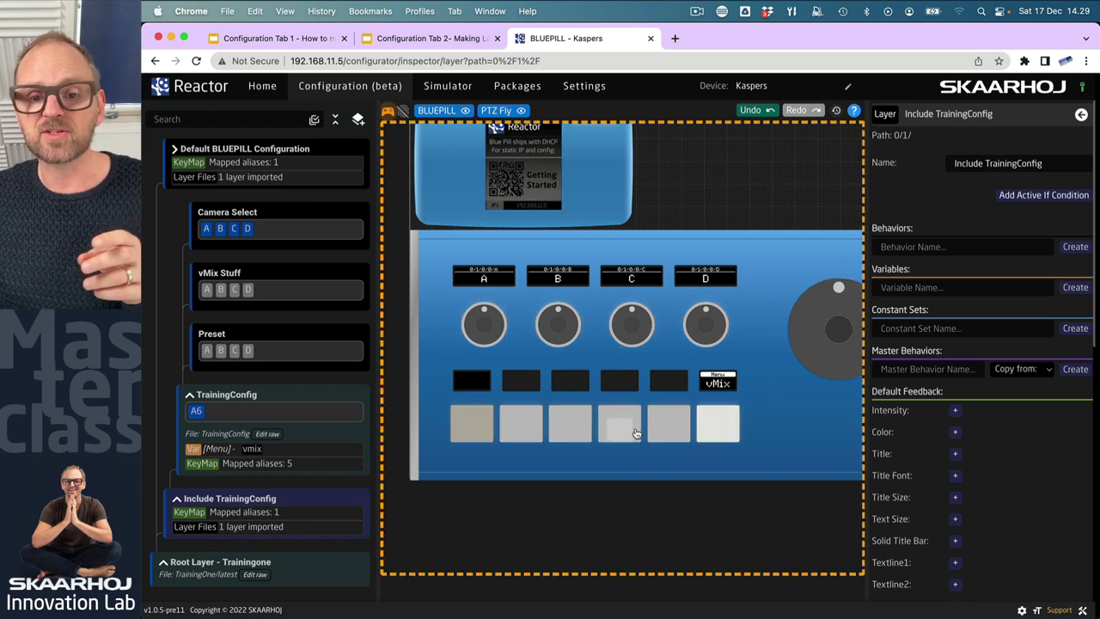
pyautogui.click(718, 434)
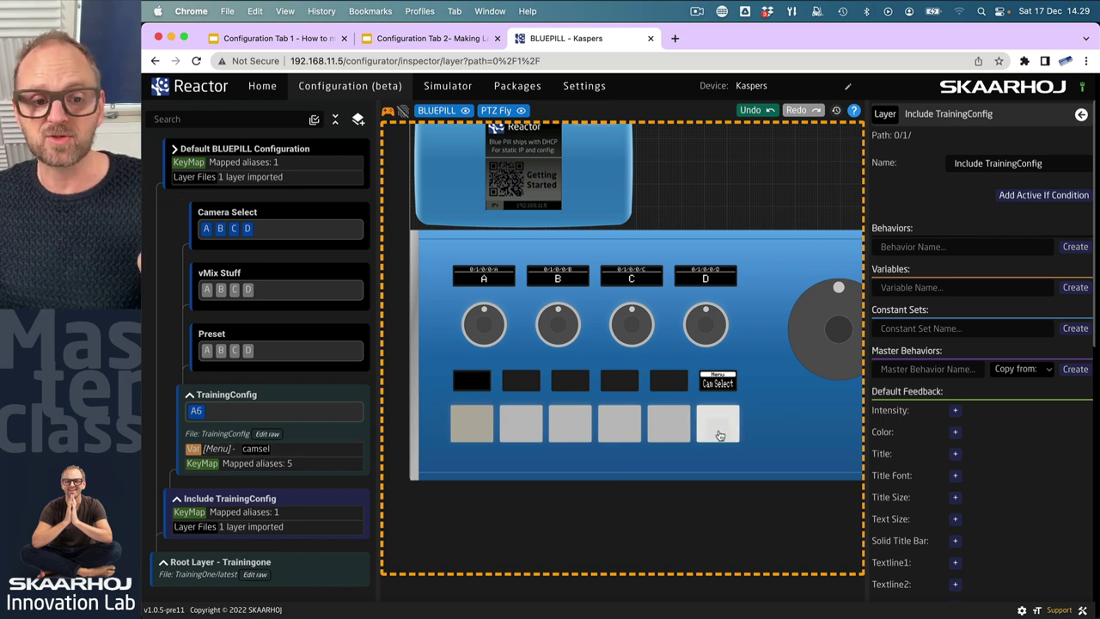
pyautogui.click(388, 114)
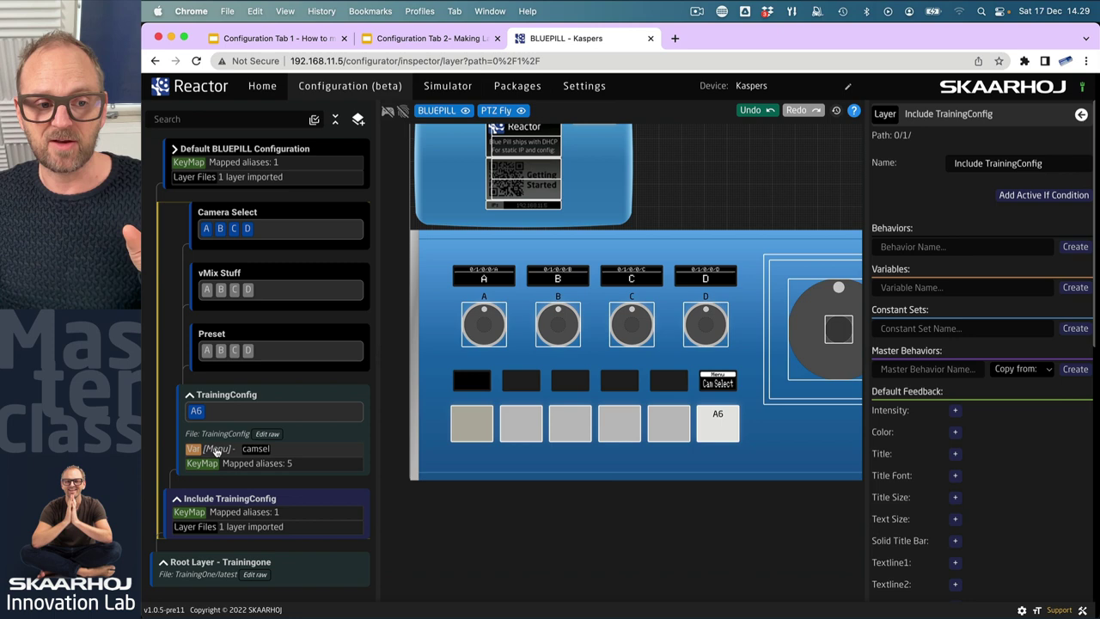
pyautogui.click(217, 449)
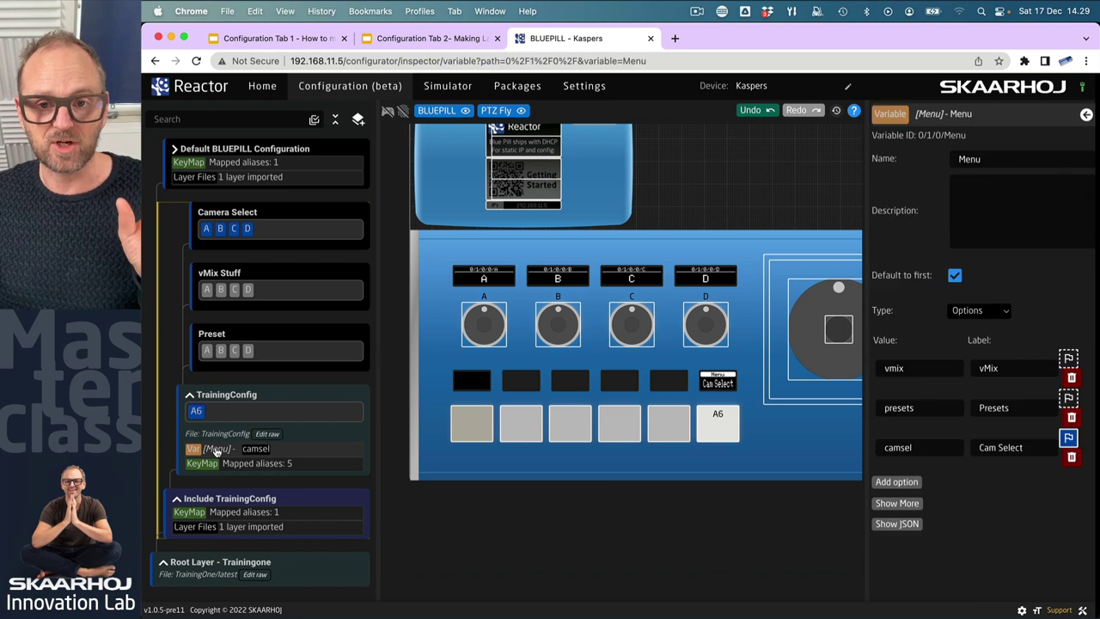
# Step: Select the Camera Select layer to view its behaviors A, B, C and D
pyautogui.click(256, 213)
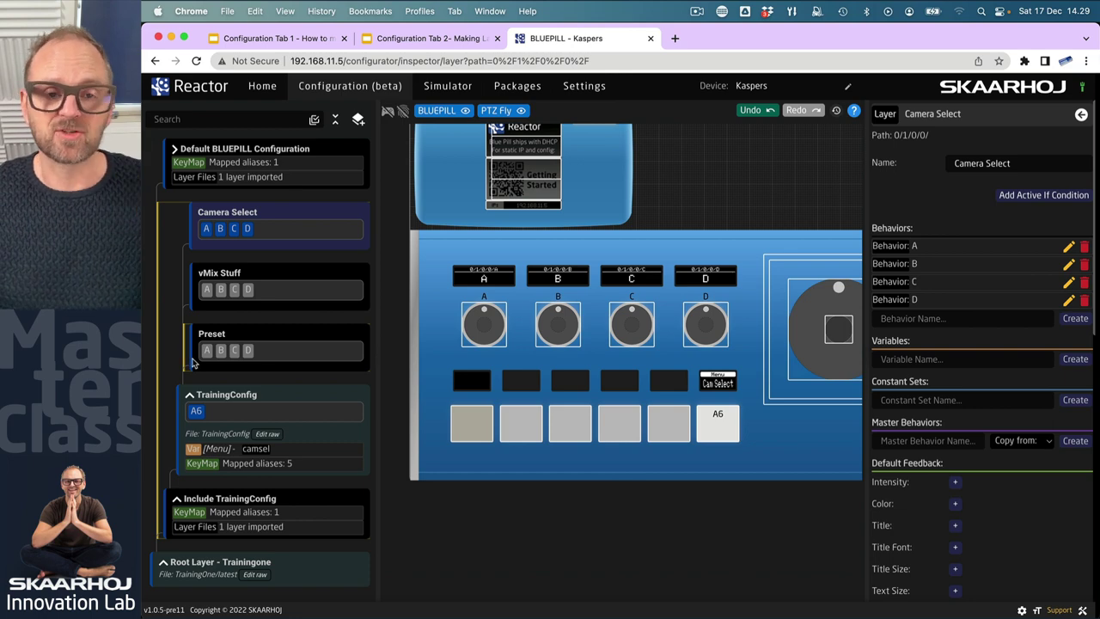
# Step: Add the Active If condition Var:Menu == camsel to the Camera Select layer
pyautogui.click(1035, 195)
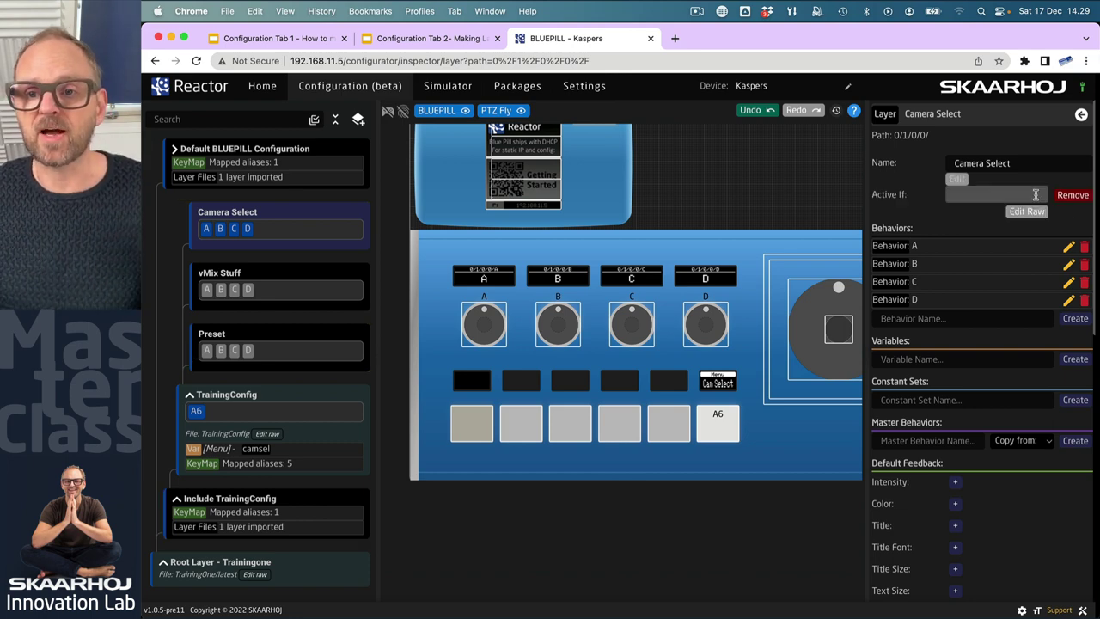
pyautogui.click(956, 179)
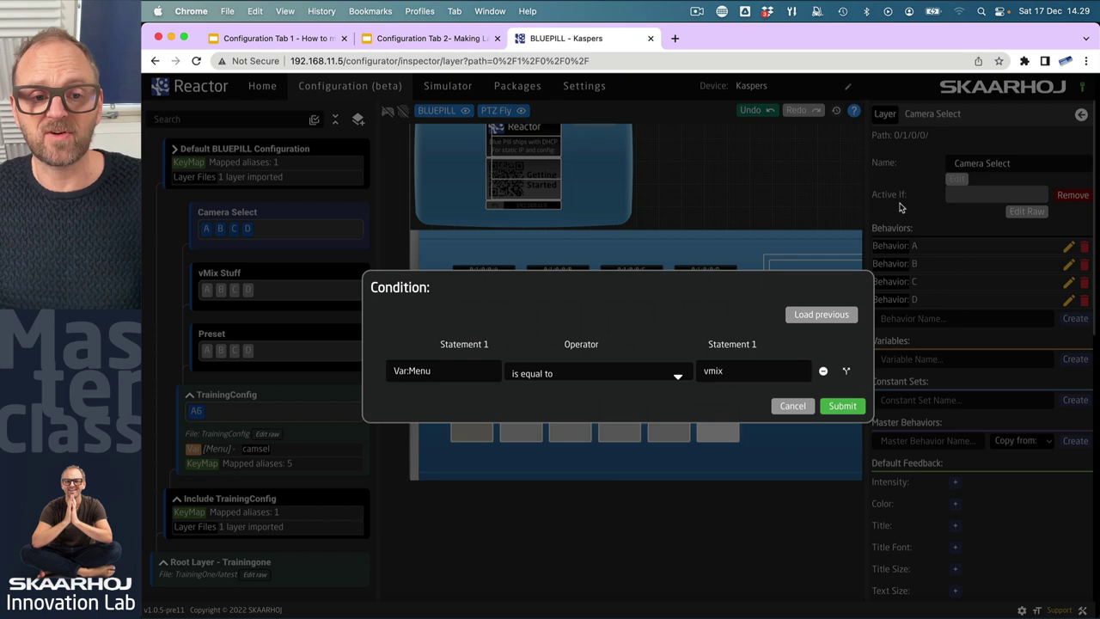
pyautogui.click(458, 373)
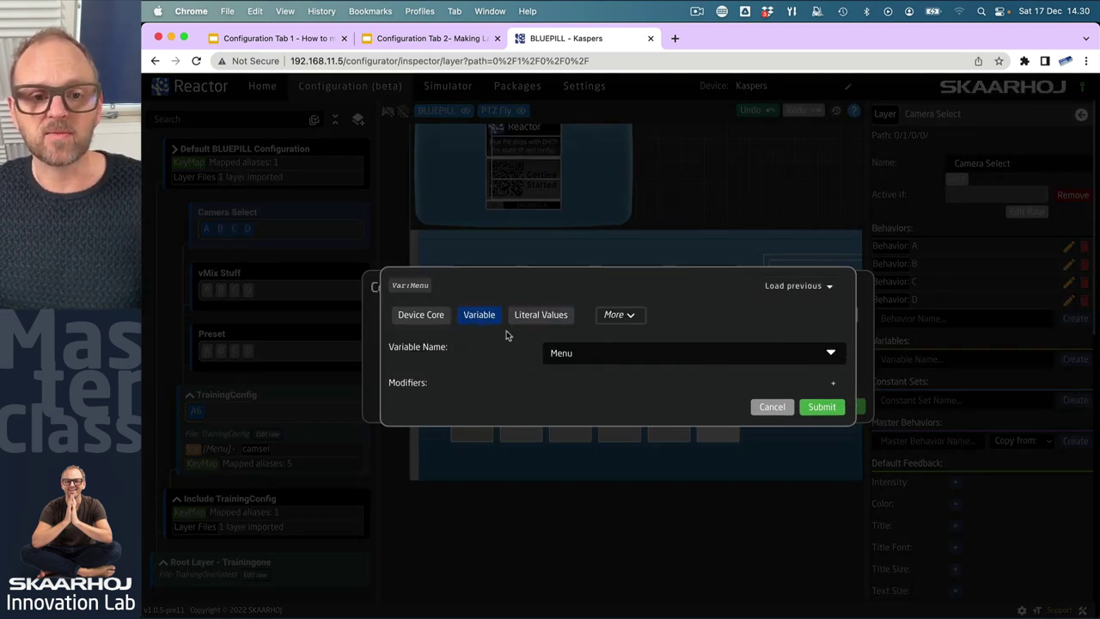
pyautogui.click(589, 355)
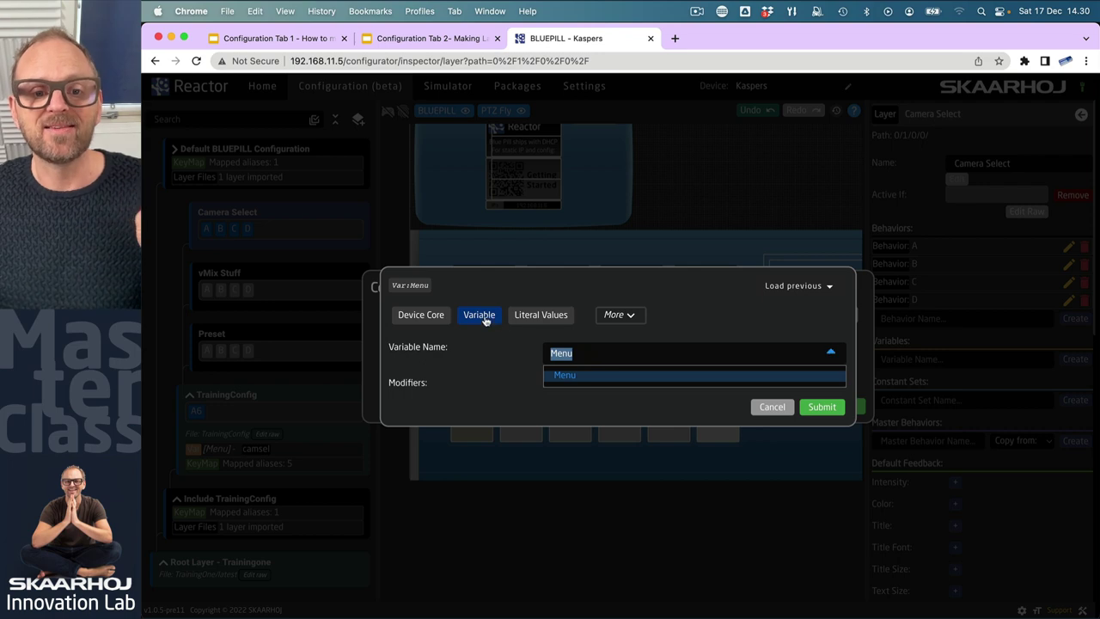
pyautogui.click(600, 378)
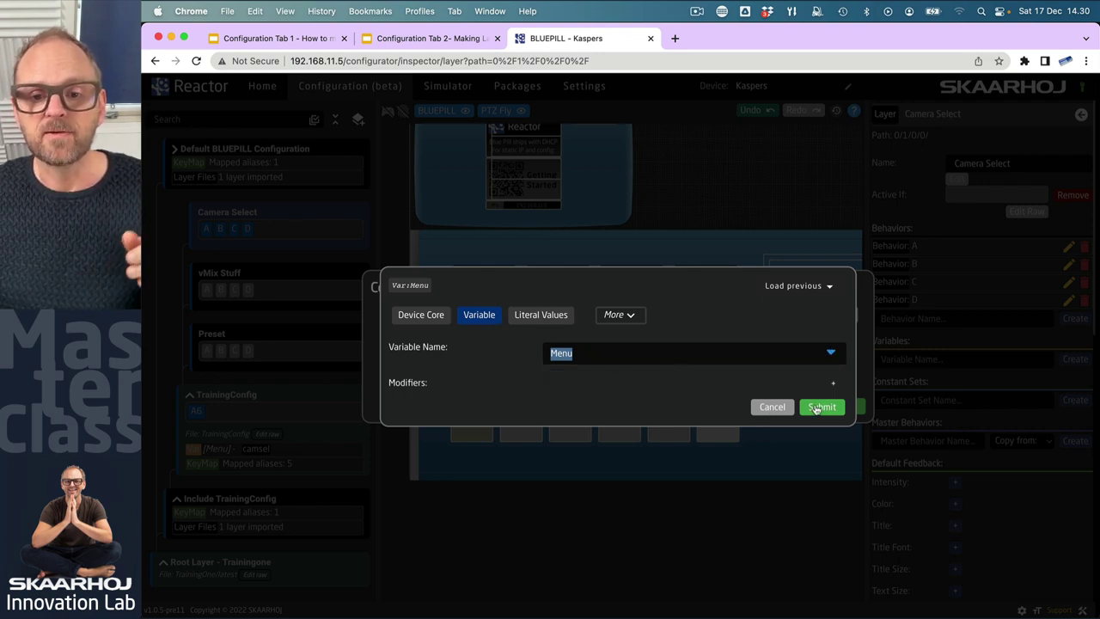
pyautogui.click(818, 407)
pyautogui.click(748, 370)
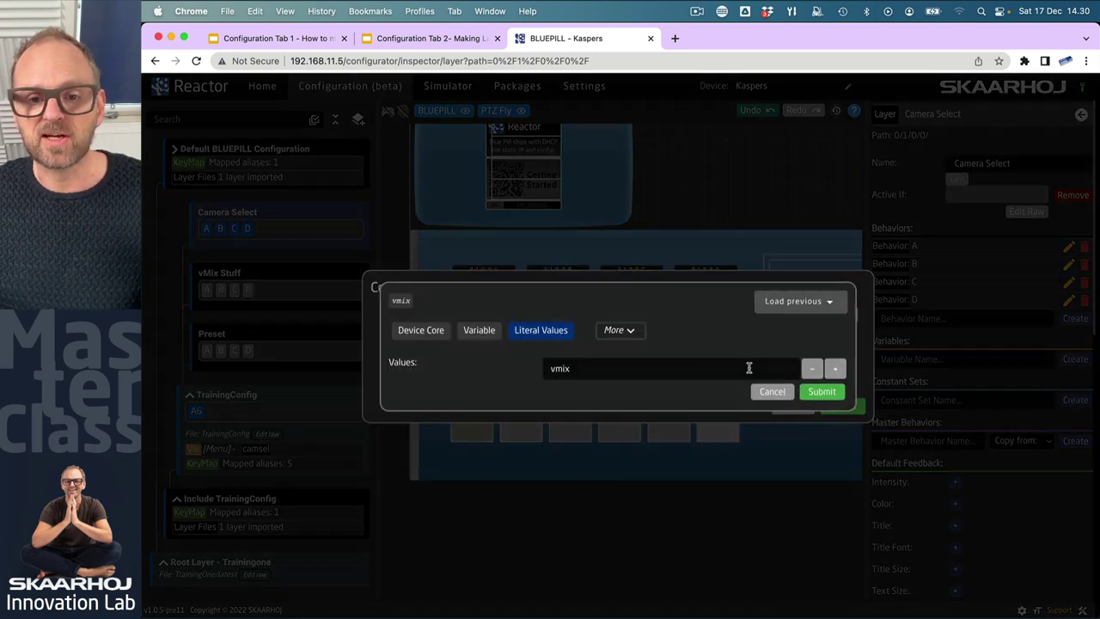
pyautogui.doubleClick(624, 365)
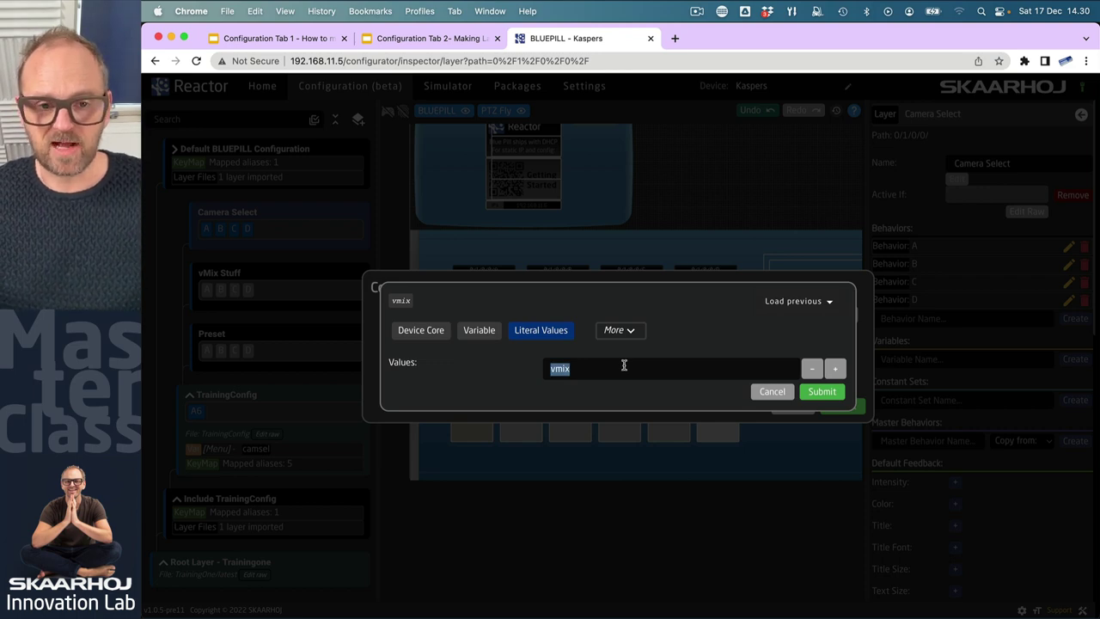
pyautogui.write('camsel')
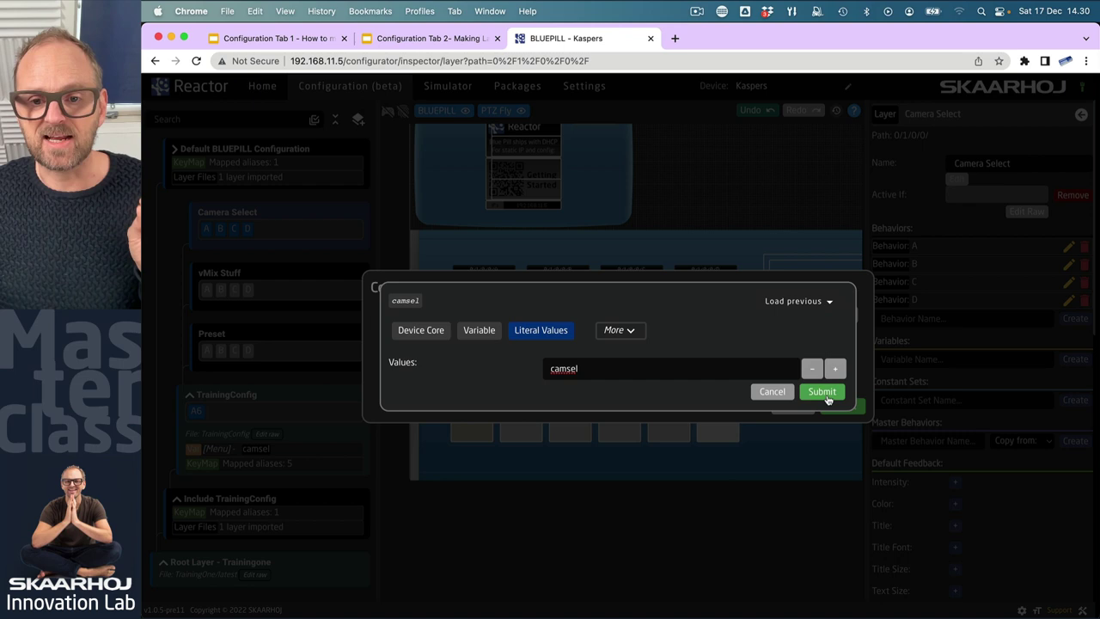
pyautogui.click(827, 399)
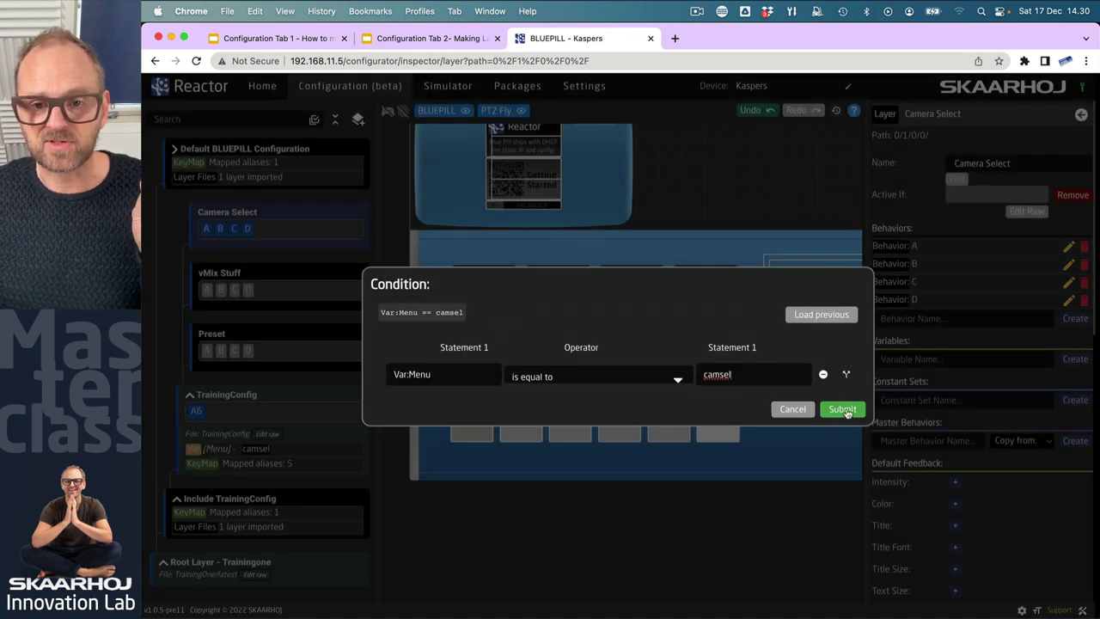
pyautogui.click(842, 410)
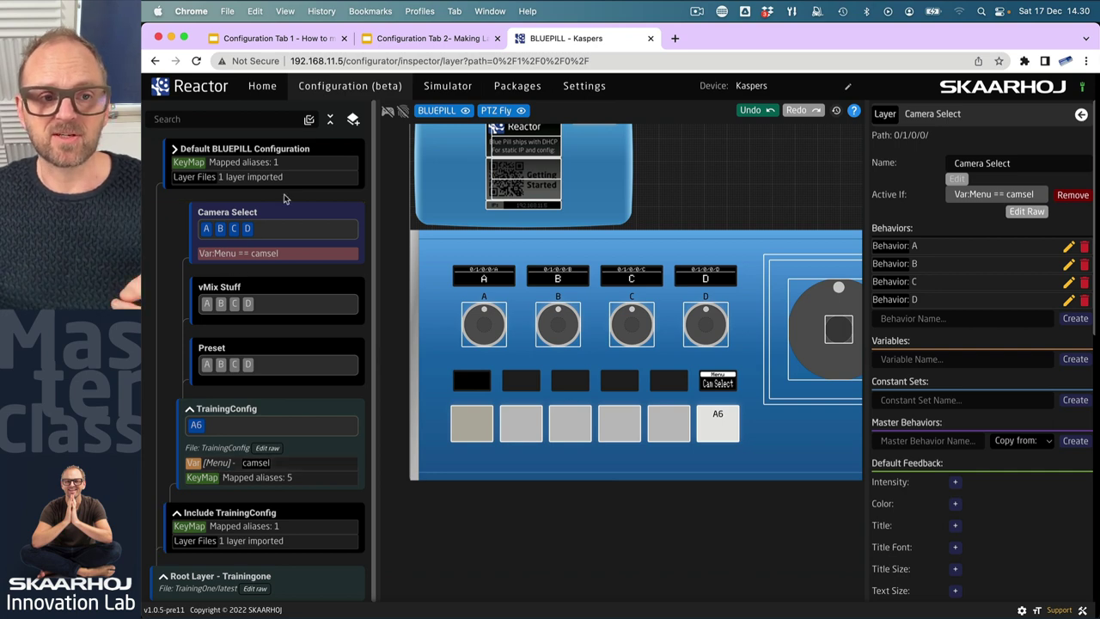
# Step: Step Menu to vmix in simulation, then give vMix Stuff the condition Var:Menu == vmix
pyautogui.click(388, 114)
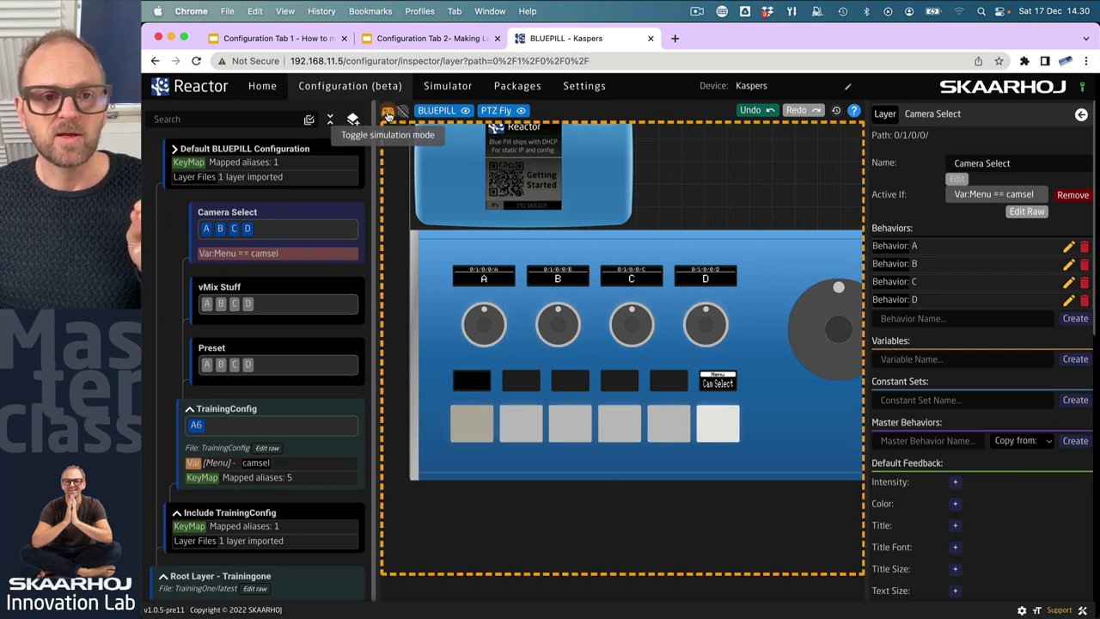
pyautogui.click(719, 436)
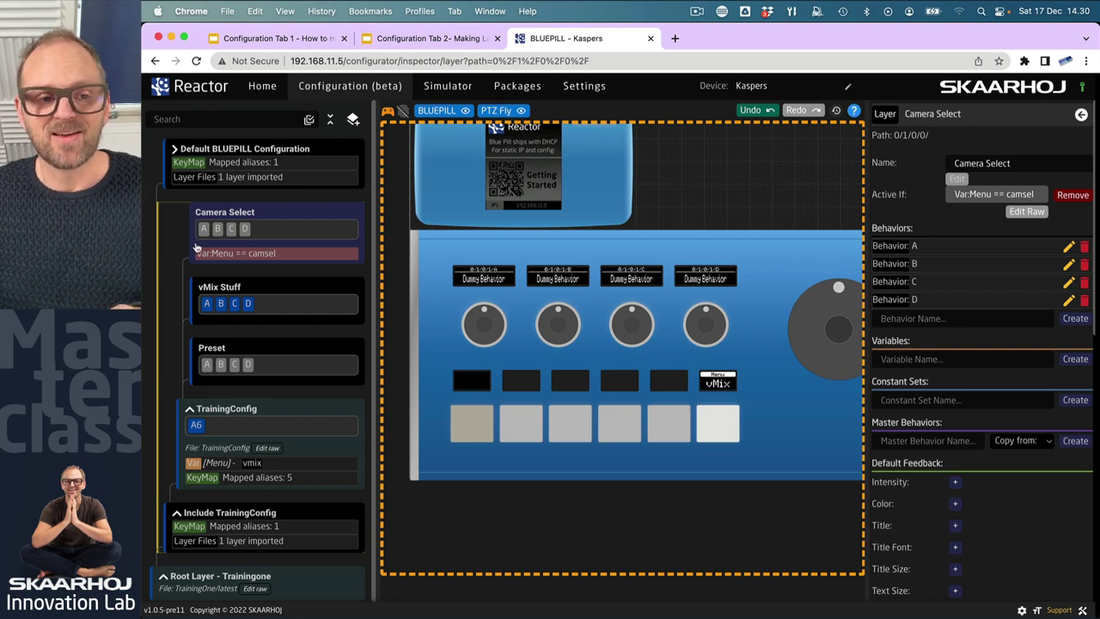
pyautogui.click(278, 288)
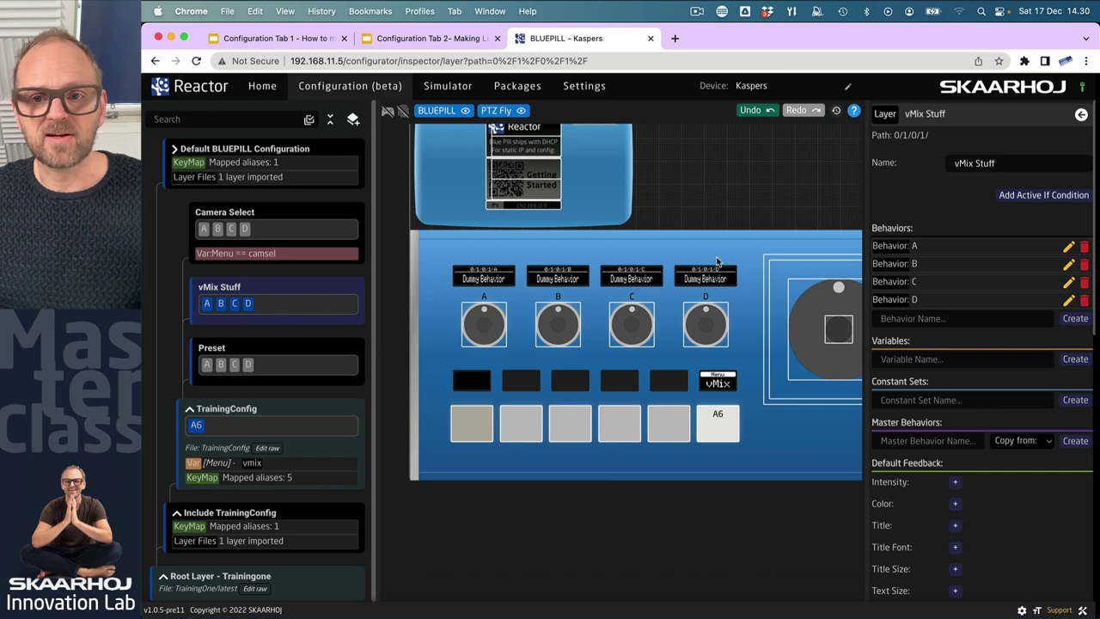
pyautogui.click(1067, 197)
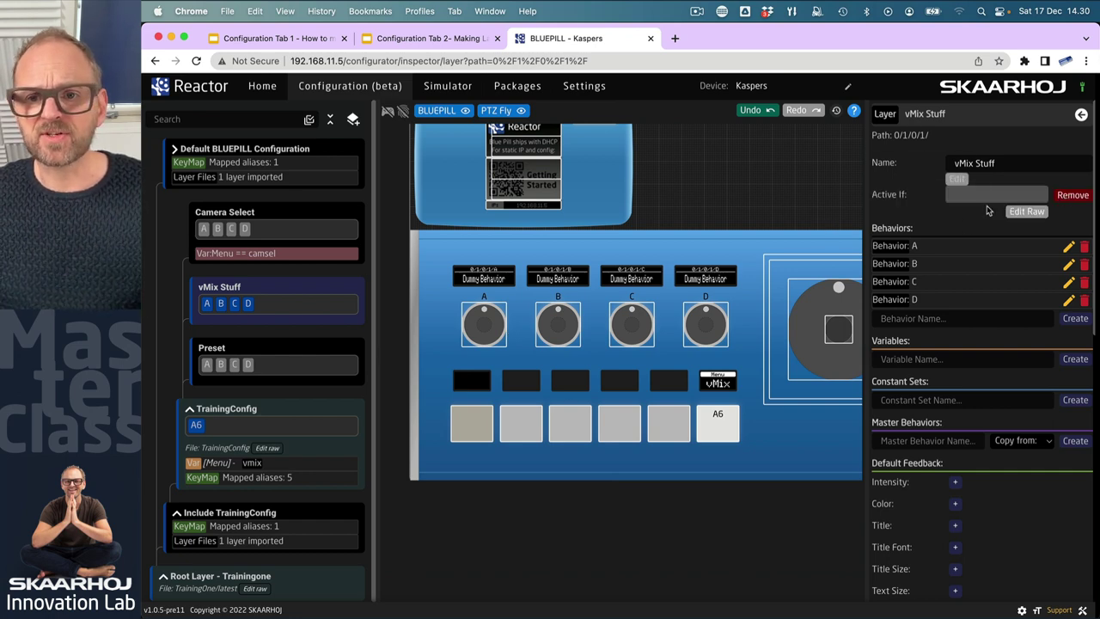
pyautogui.click(957, 179)
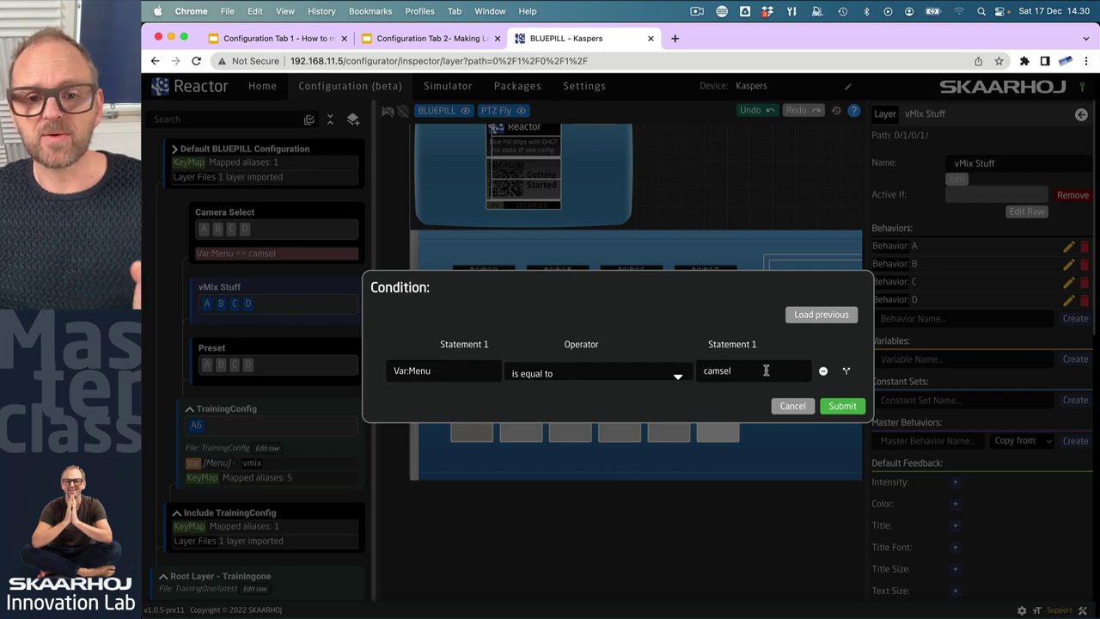
pyautogui.click(760, 370)
pyautogui.click(761, 385)
pyautogui.click(762, 369)
pyautogui.click(601, 368)
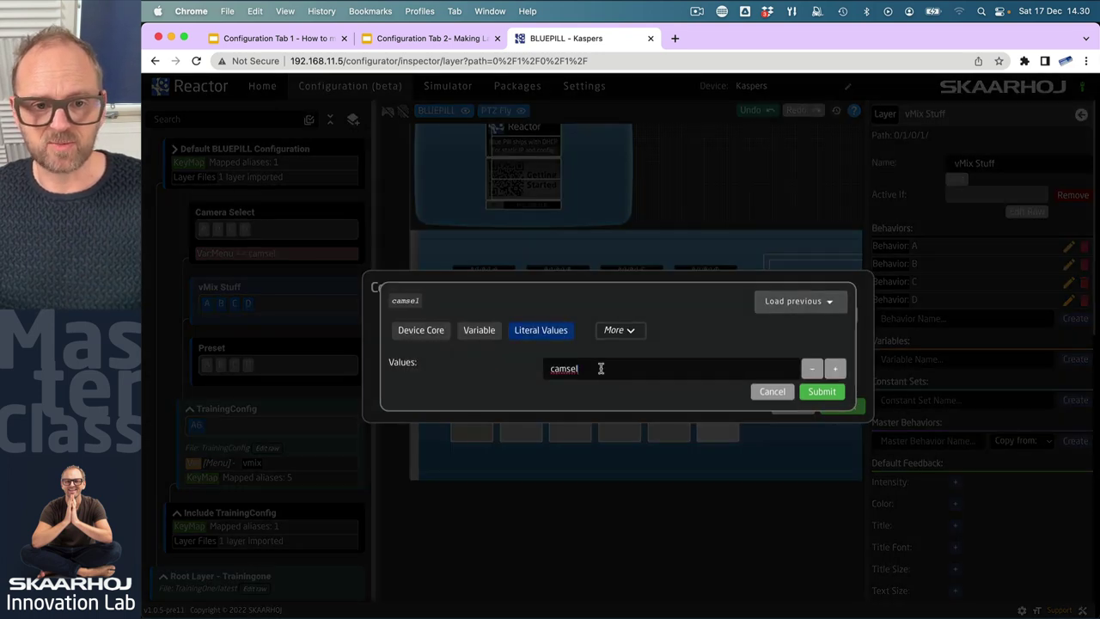
pyautogui.doubleClick(601, 367)
pyautogui.write('vmix')
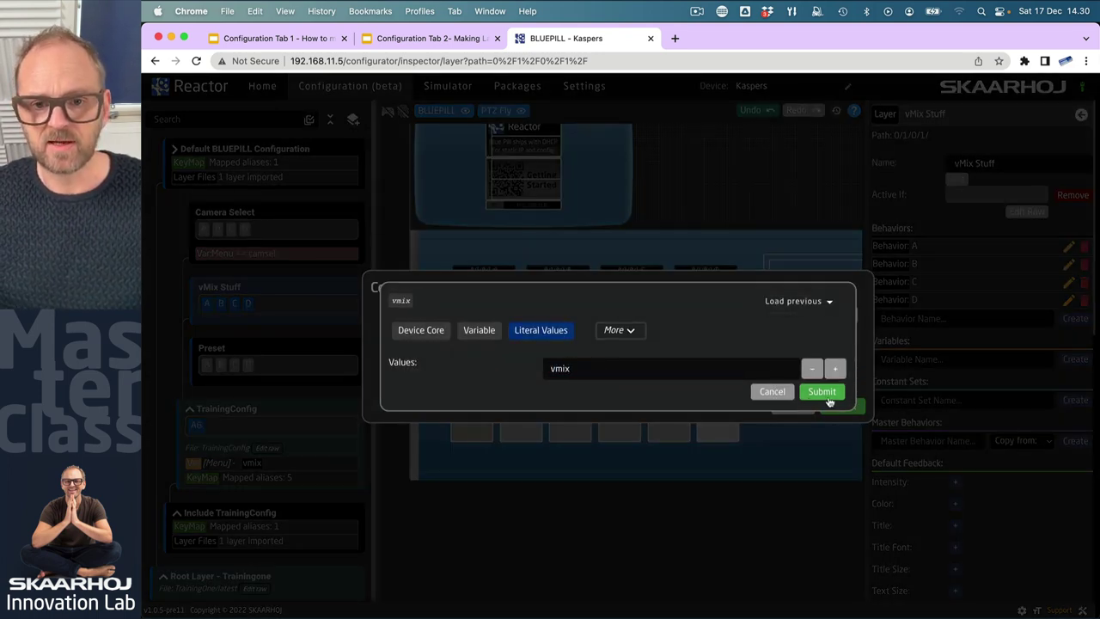
pyautogui.click(821, 391)
pyautogui.click(843, 406)
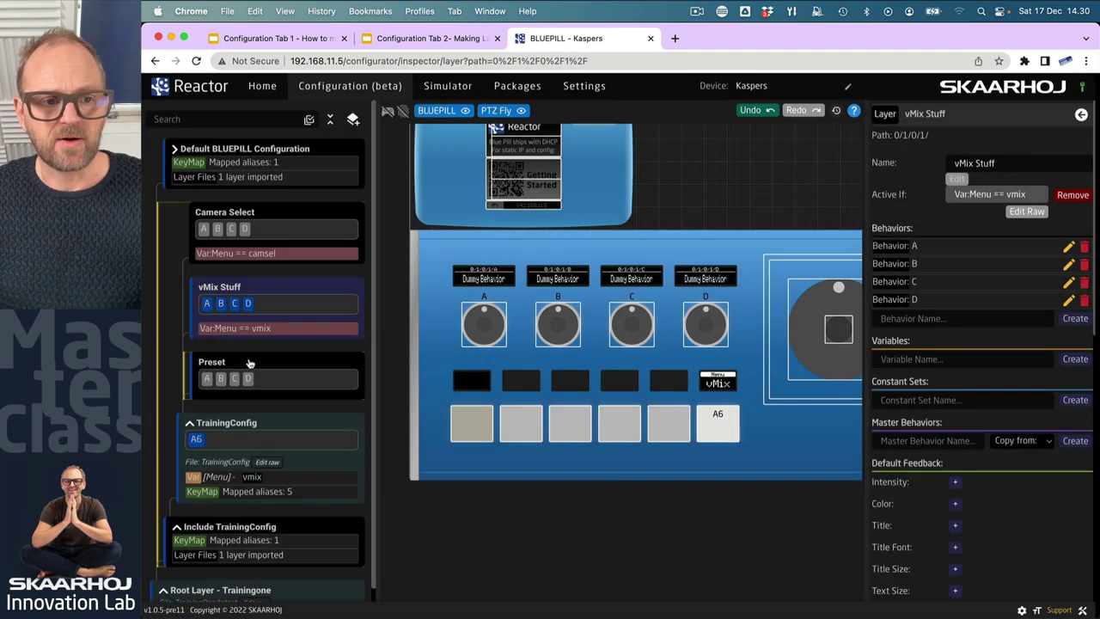
# Step: Give the Preset layer the condition Var:Menu == presets, then show the Menu variable's options
pyautogui.click(249, 364)
pyautogui.click(1020, 197)
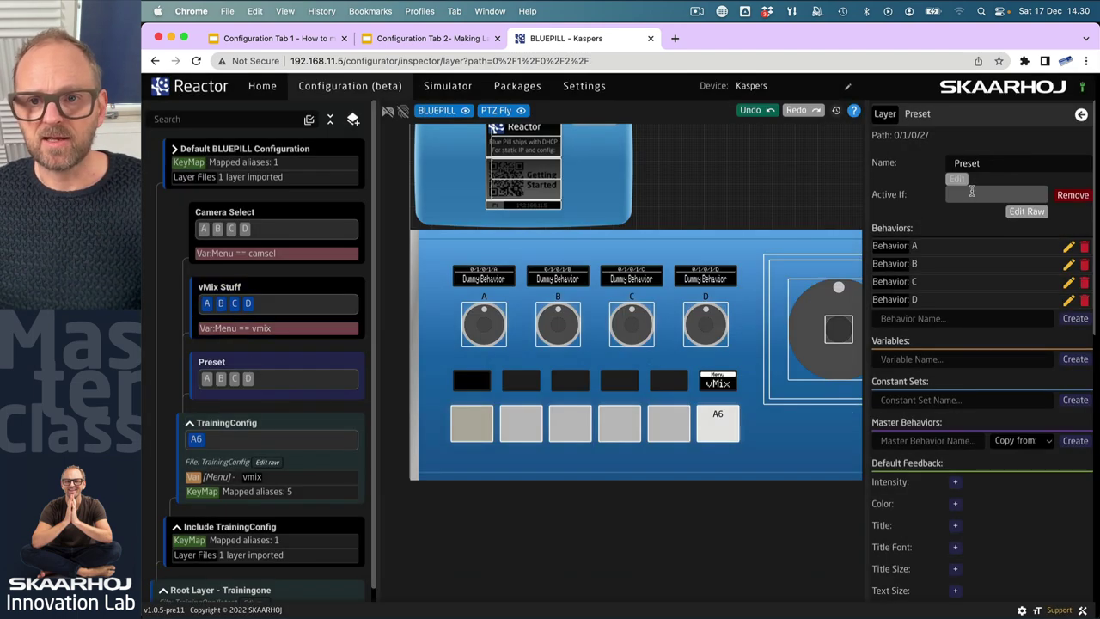
pyautogui.click(959, 181)
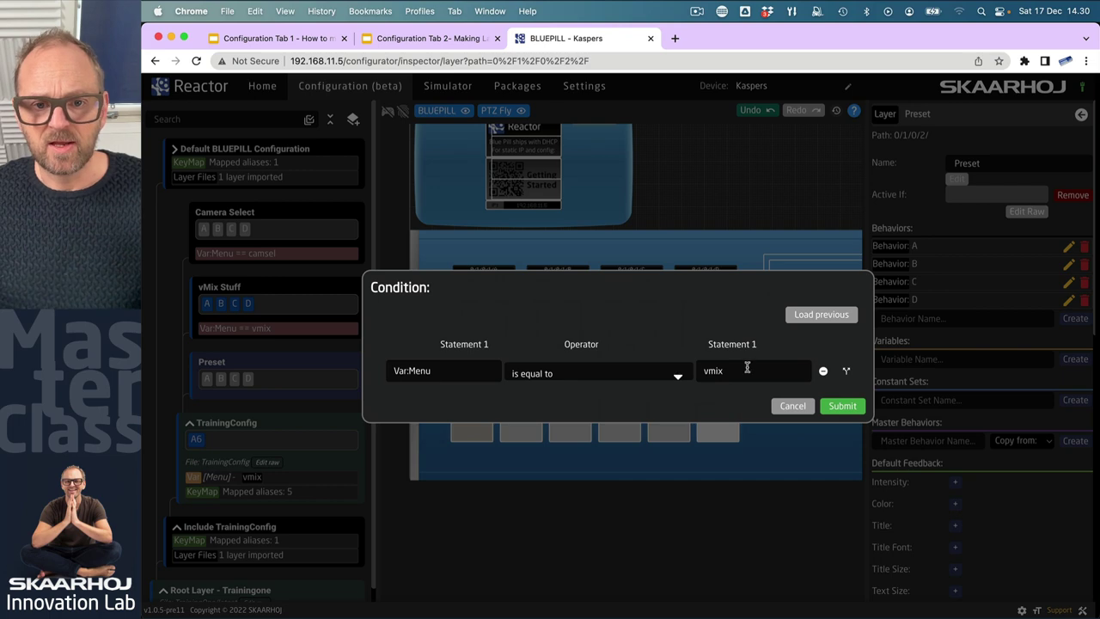
pyautogui.click(748, 365)
pyautogui.doubleClick(583, 370)
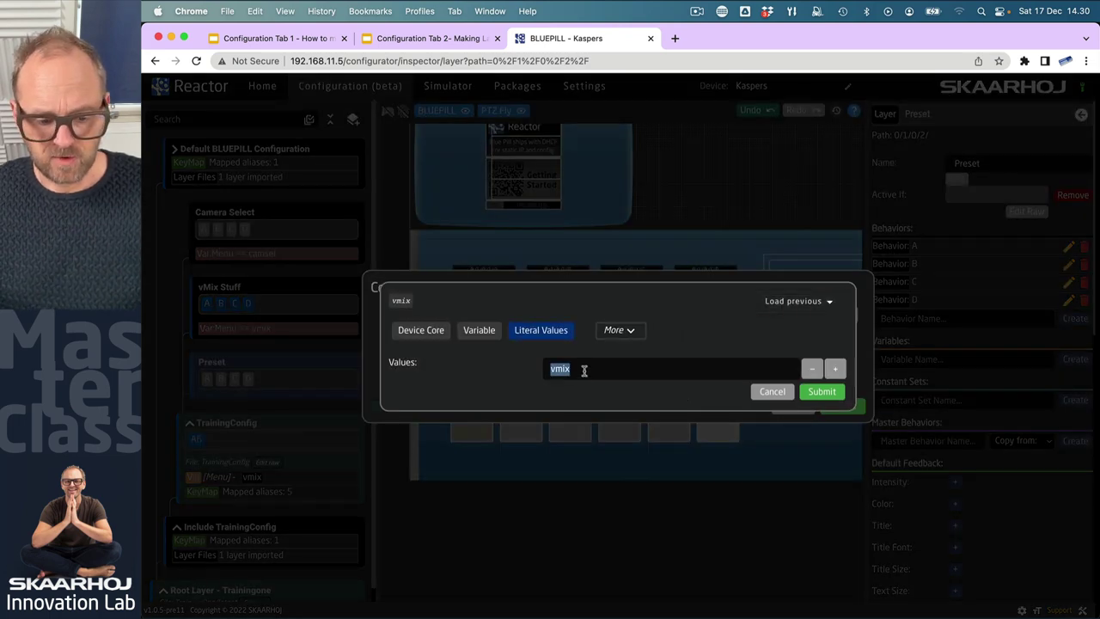
pyautogui.write('preset')
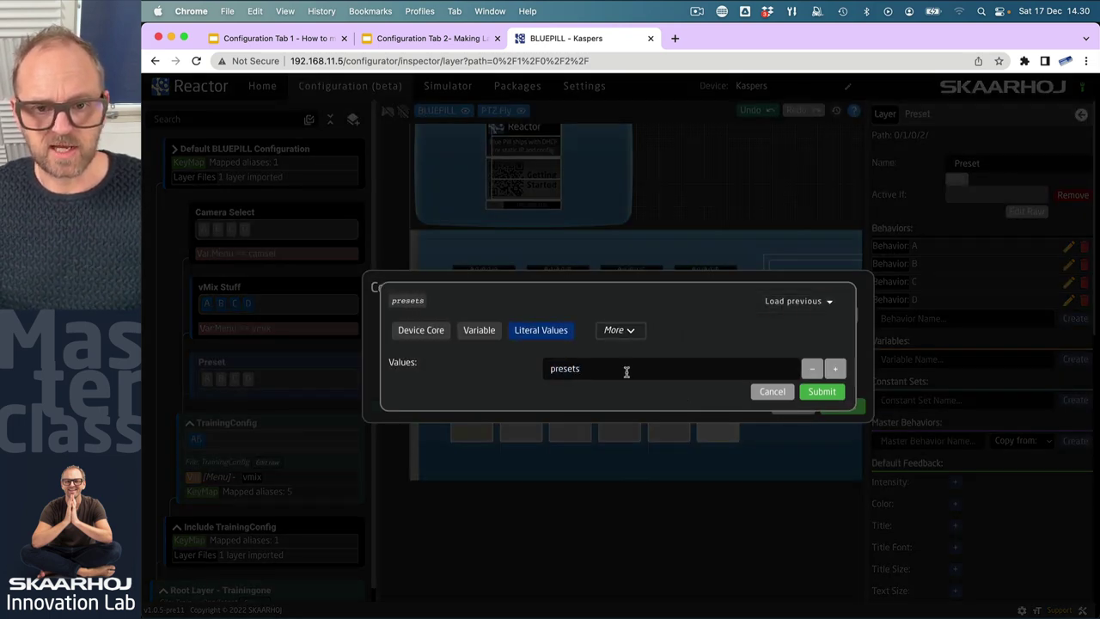
pyautogui.write('s')
pyautogui.click(821, 391)
pyautogui.click(837, 402)
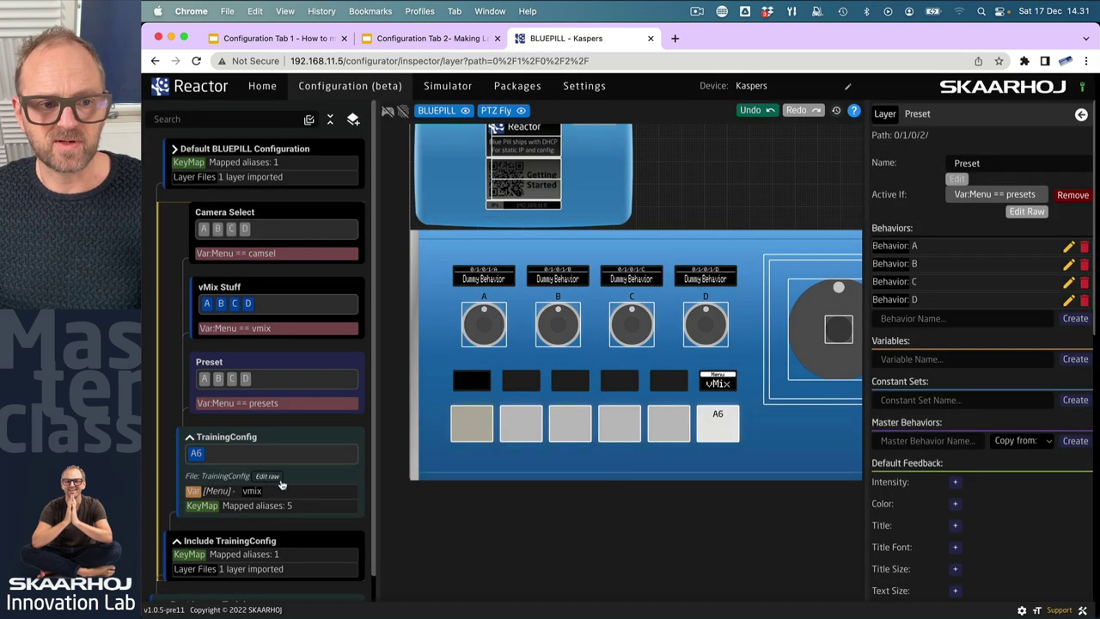
pyautogui.click(216, 491)
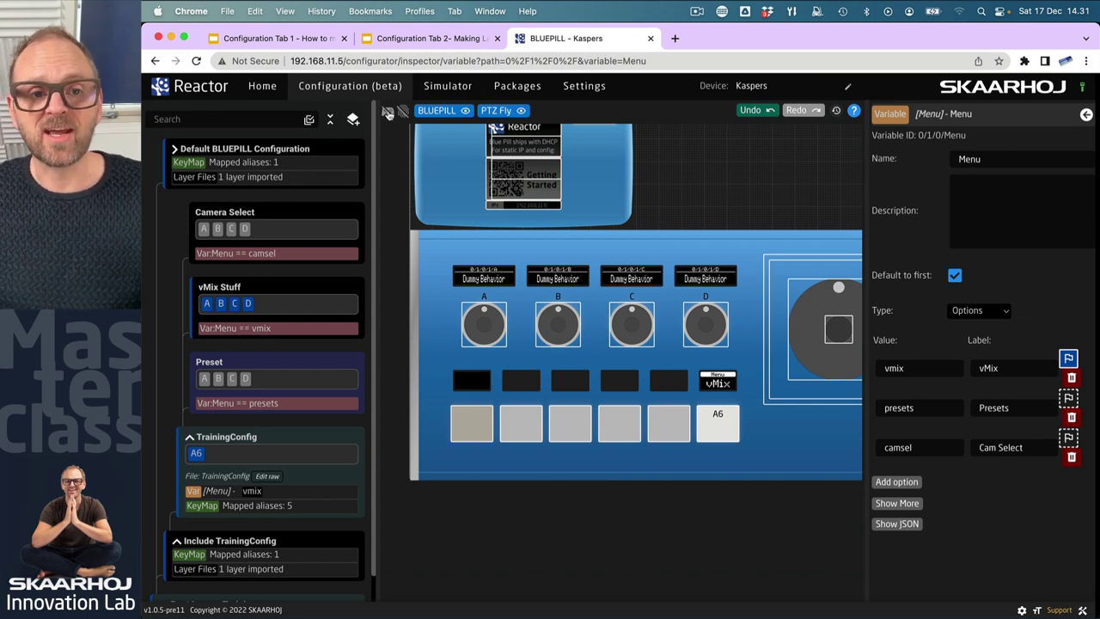
# Step: Turn on the simulator and cycle Menu through presets, camsel and vmix, watching each layer activate
pyautogui.click(388, 112)
pyautogui.click(720, 434)
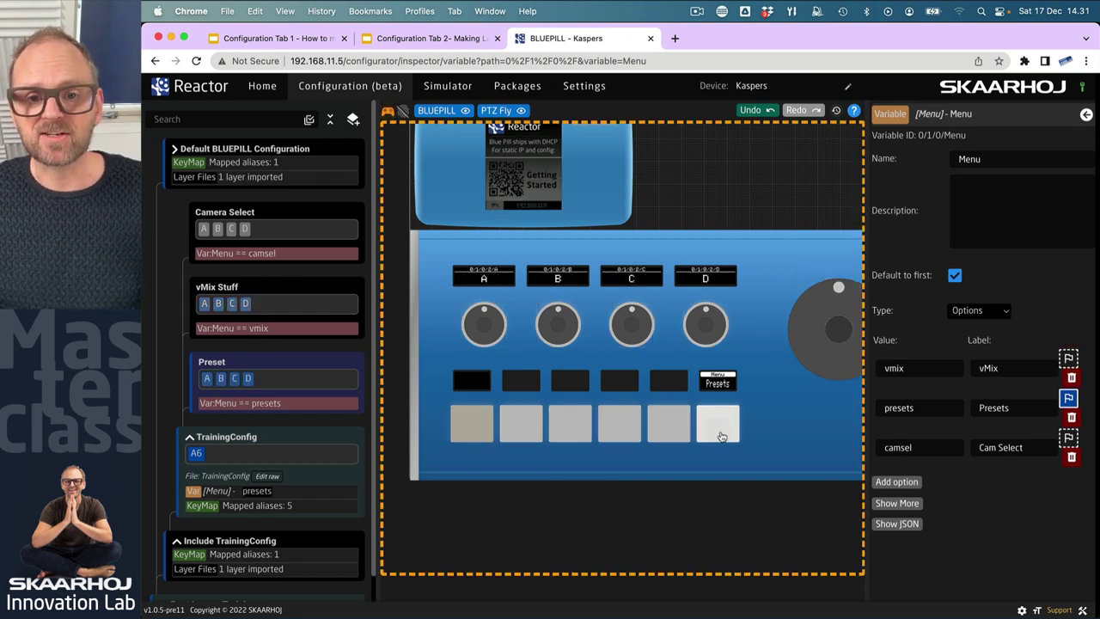
pyautogui.click(722, 437)
pyautogui.click(722, 436)
pyautogui.click(722, 436)
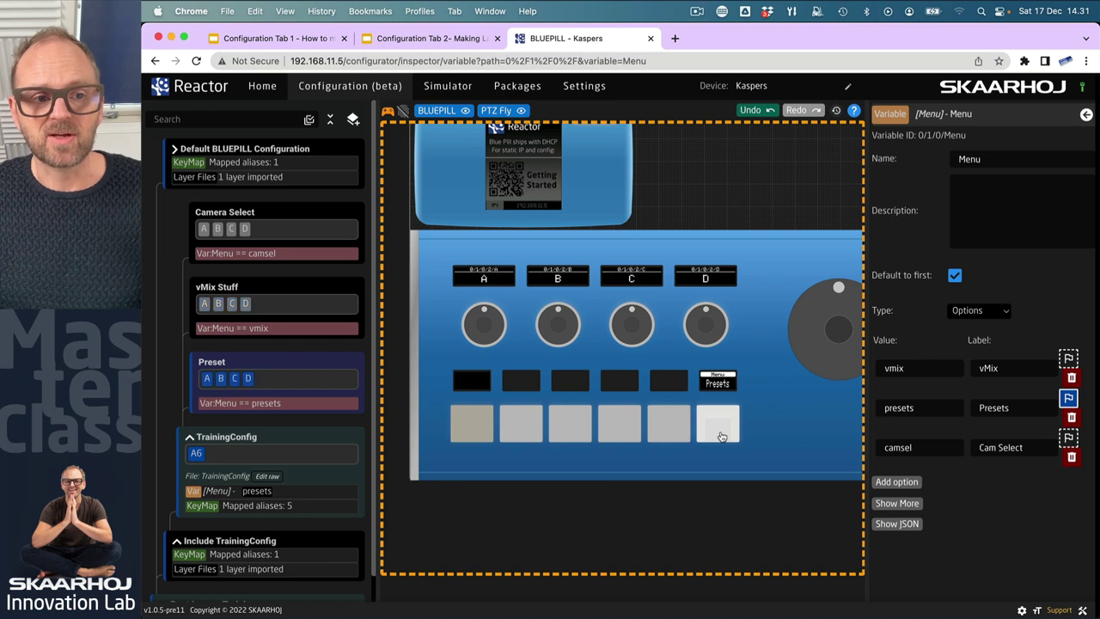
pyautogui.click(722, 437)
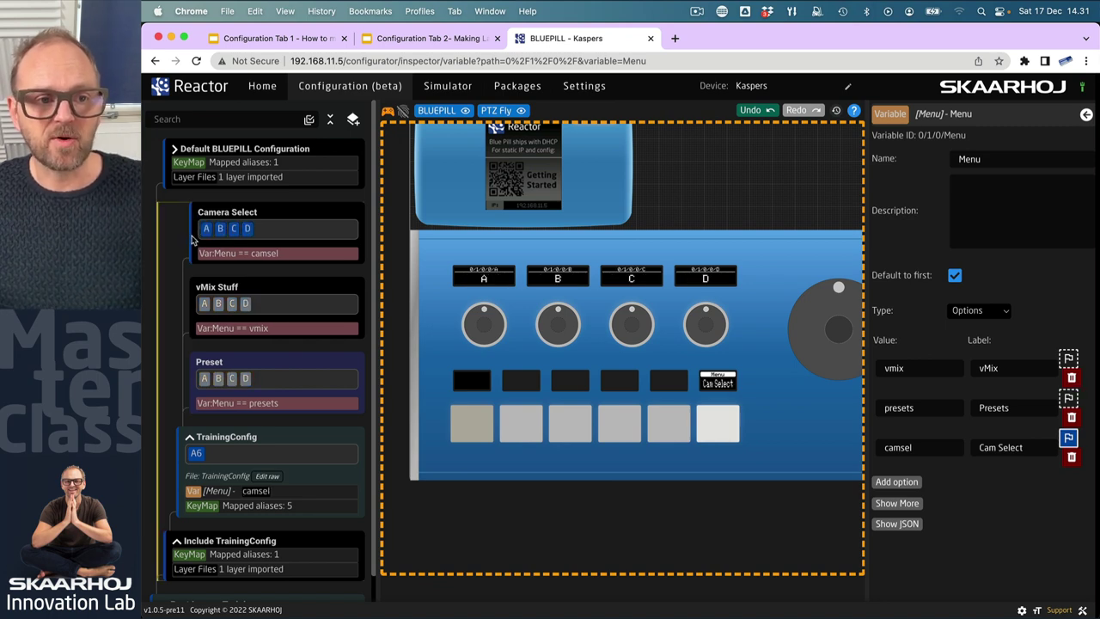
pyautogui.click(720, 437)
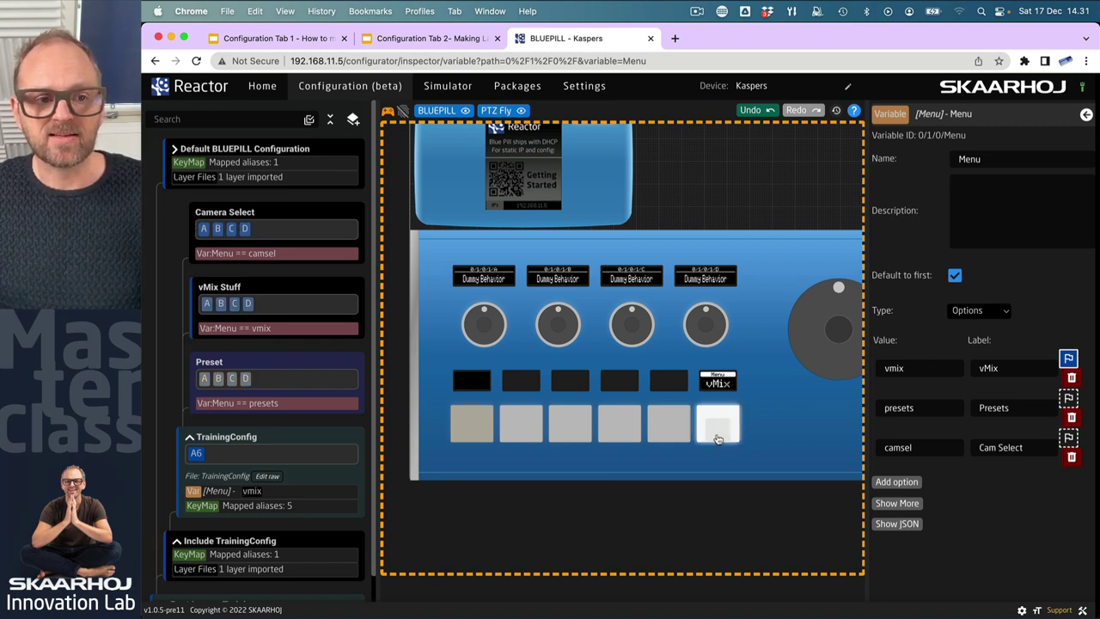
pyautogui.click(719, 438)
pyautogui.click(718, 438)
pyautogui.click(718, 438)
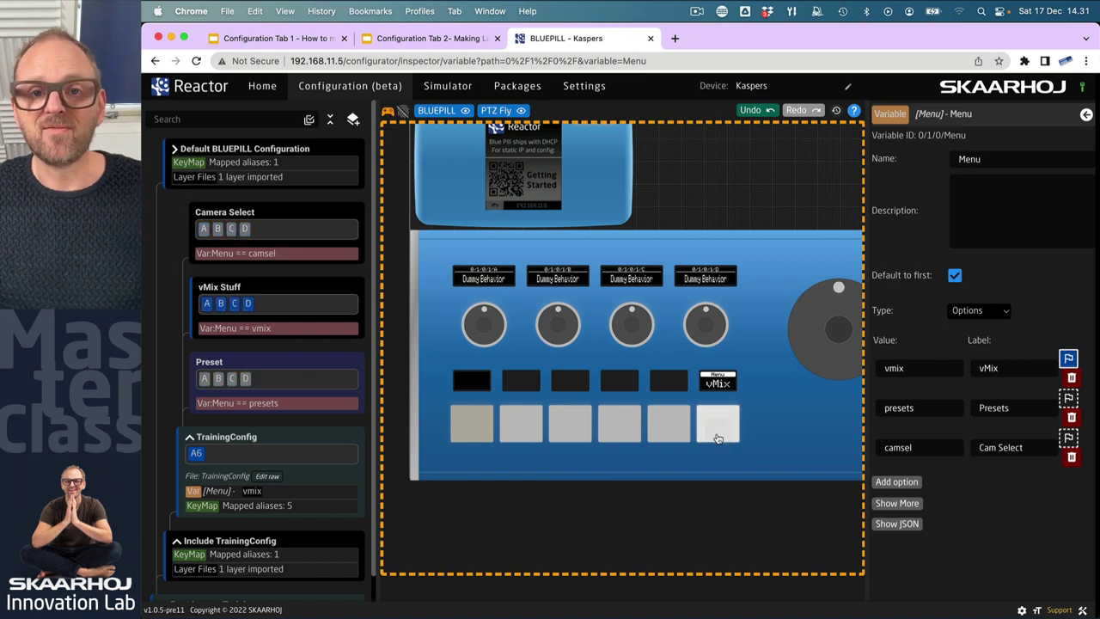
pyautogui.click(719, 438)
pyautogui.click(719, 438)
pyautogui.click(718, 439)
pyautogui.click(718, 439)
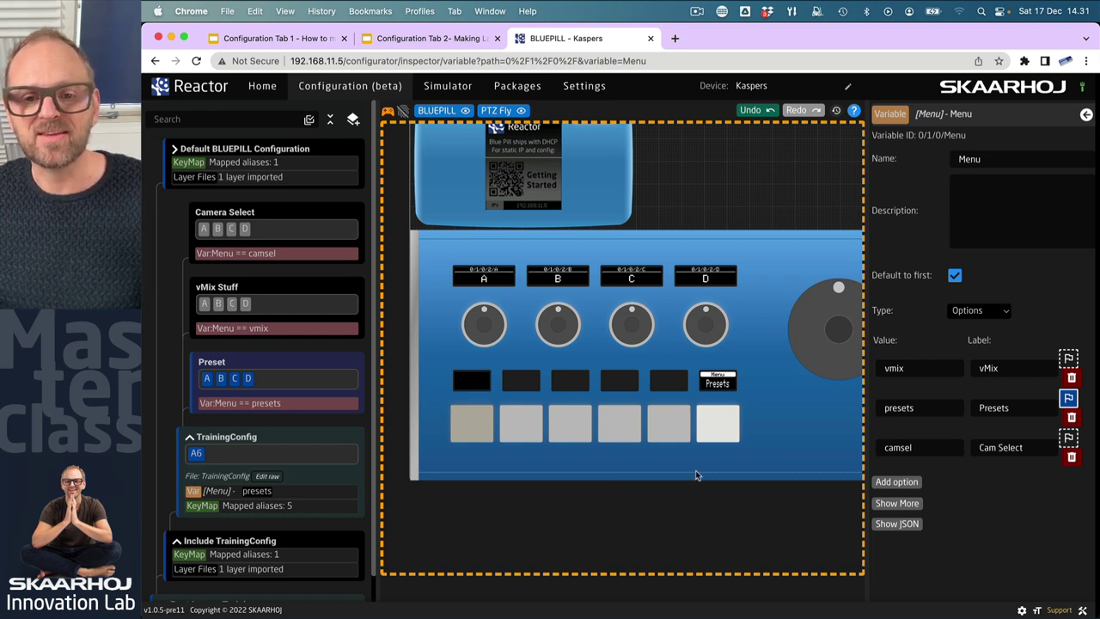
pyautogui.click(718, 438)
pyautogui.click(719, 437)
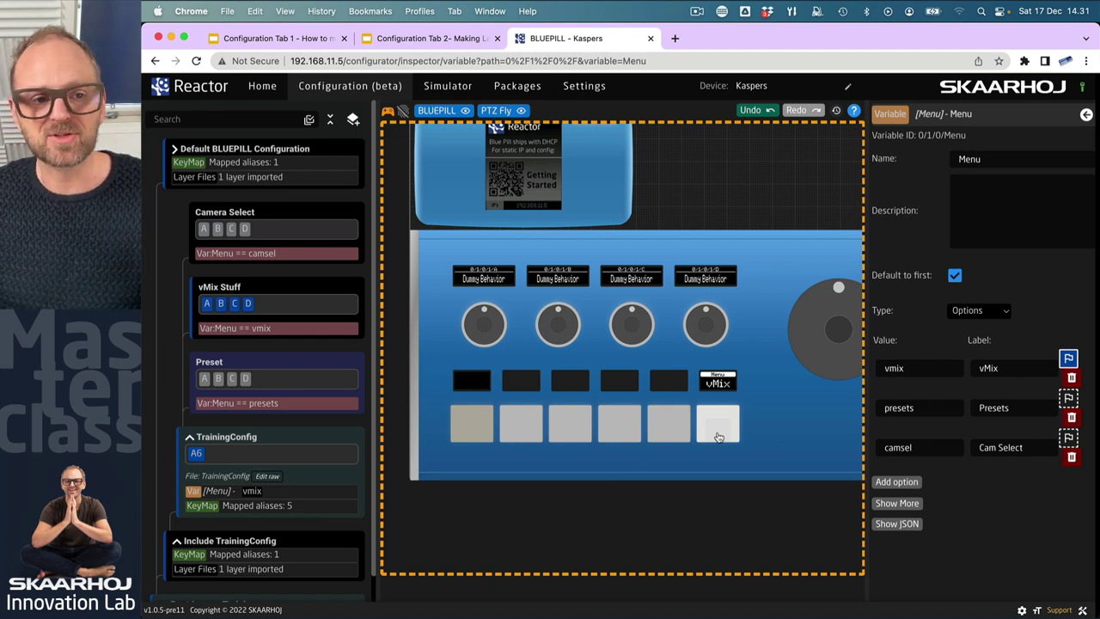
# Step: Inspect Camera Select's behavior B, return Menu to camsel, then view the Preset layer settings
pyautogui.click(217, 230)
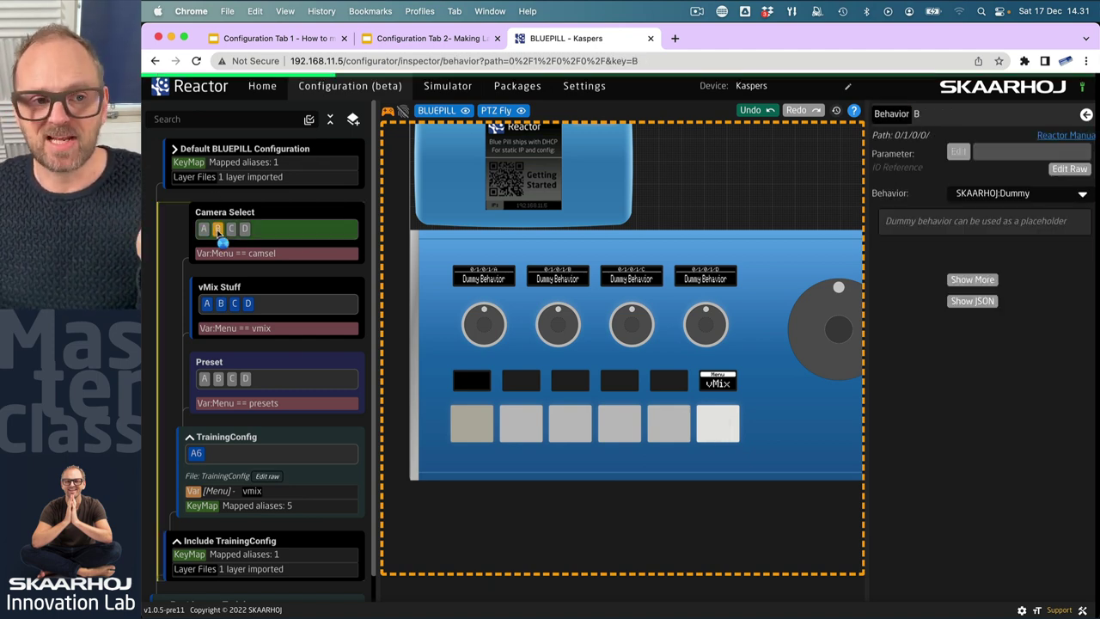
pyautogui.click(720, 439)
pyautogui.click(720, 439)
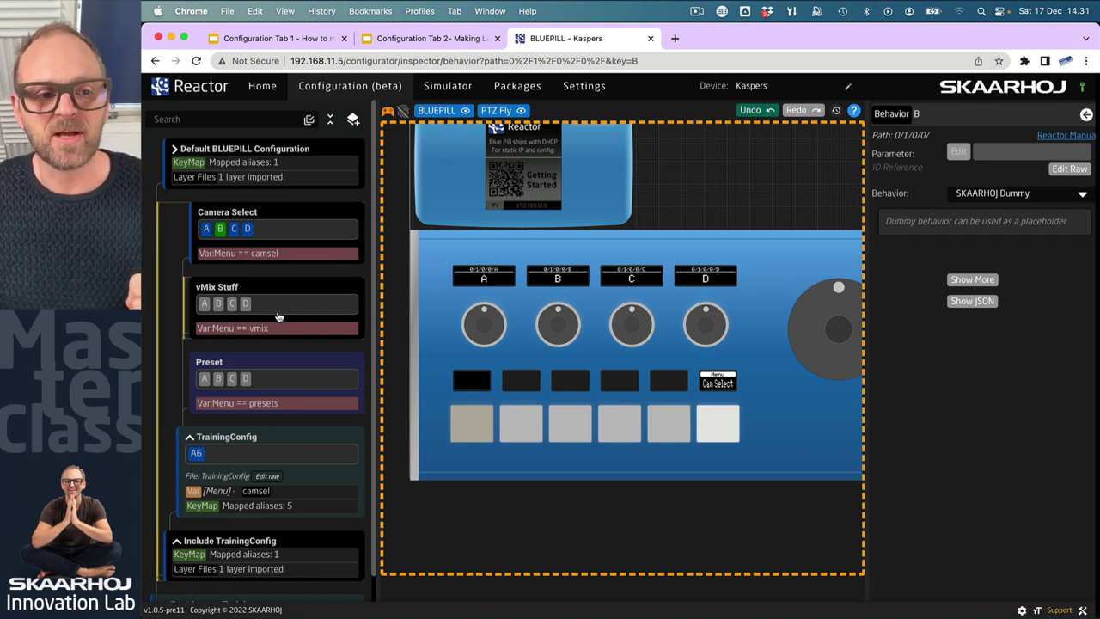
pyautogui.click(273, 364)
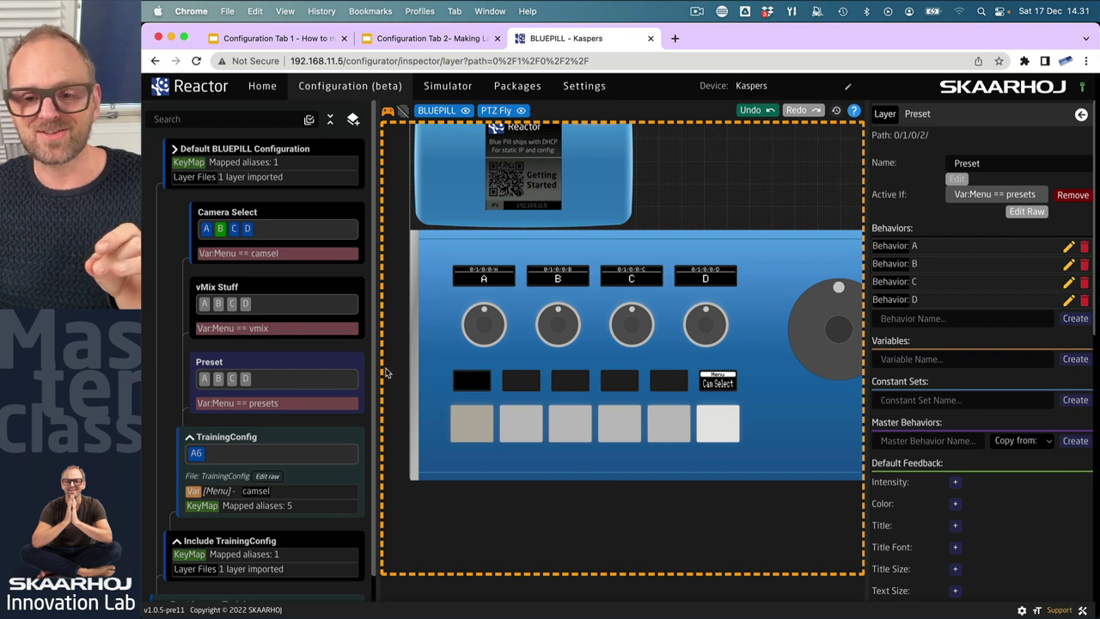
# Step: Give the Preset layer a default feedback colour of ROSE
pyautogui.click(955, 505)
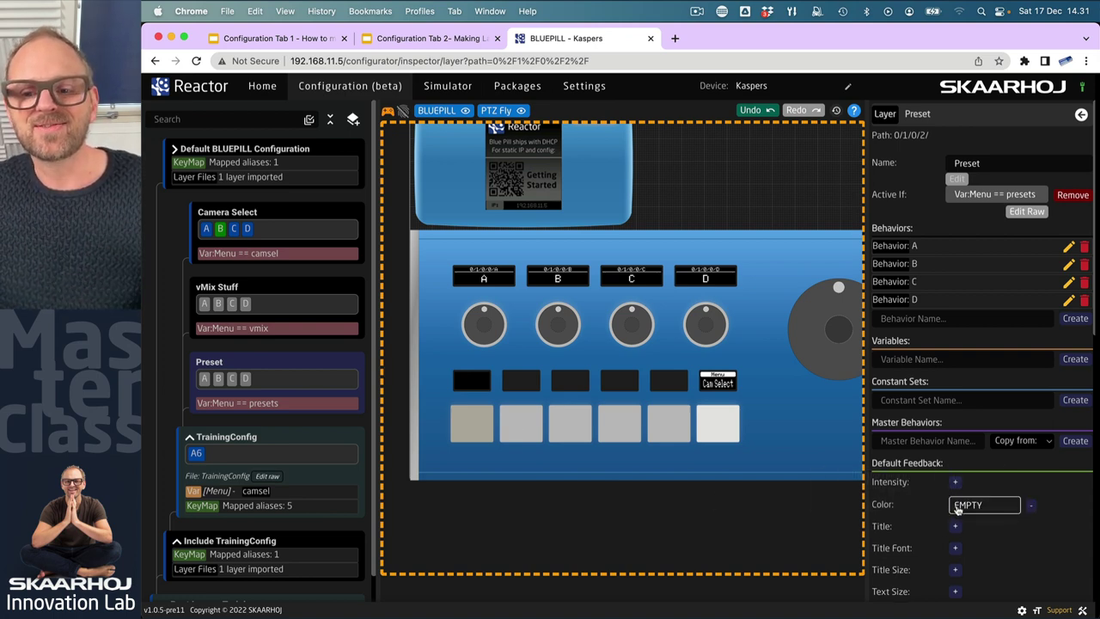
pyautogui.click(958, 507)
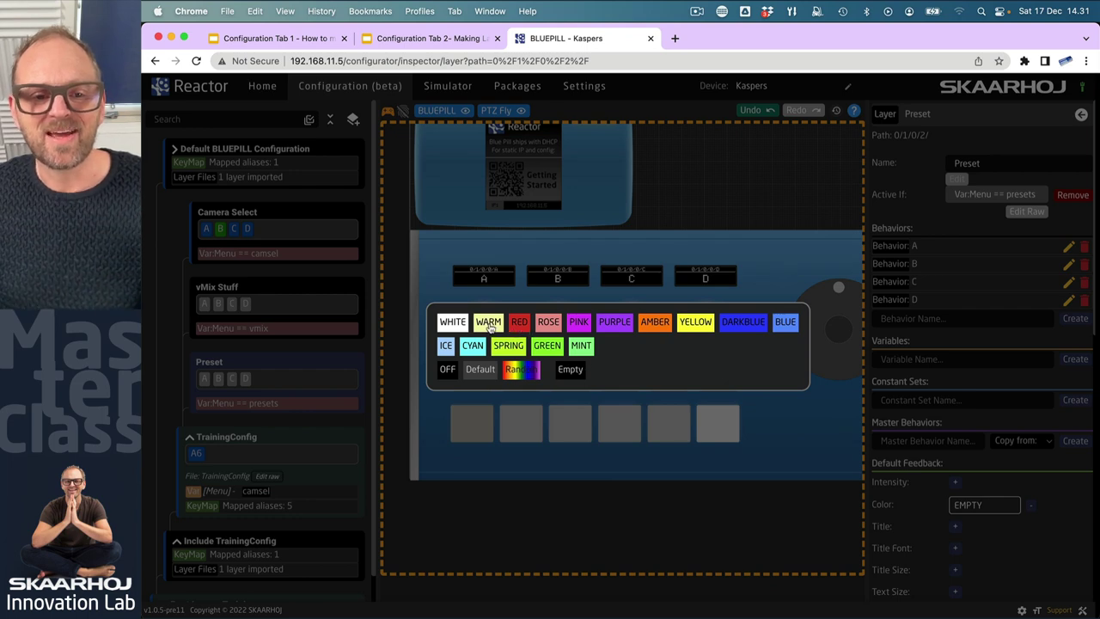
pyautogui.click(544, 324)
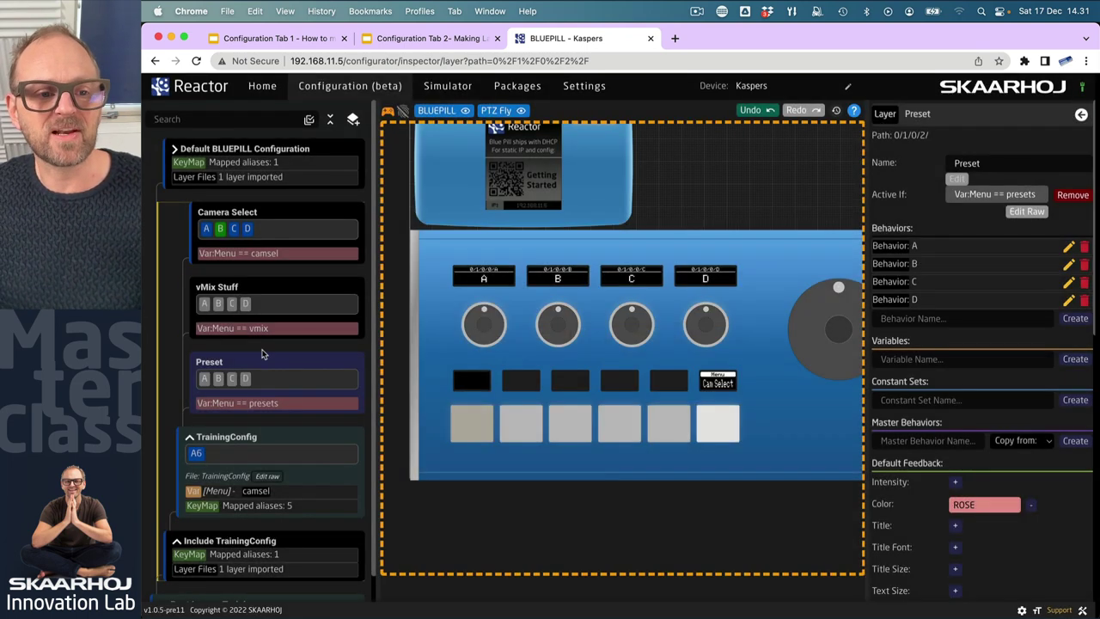
# Step: Give the vMix Stuff layer a default feedback colour of PURPLE
pyautogui.click(264, 289)
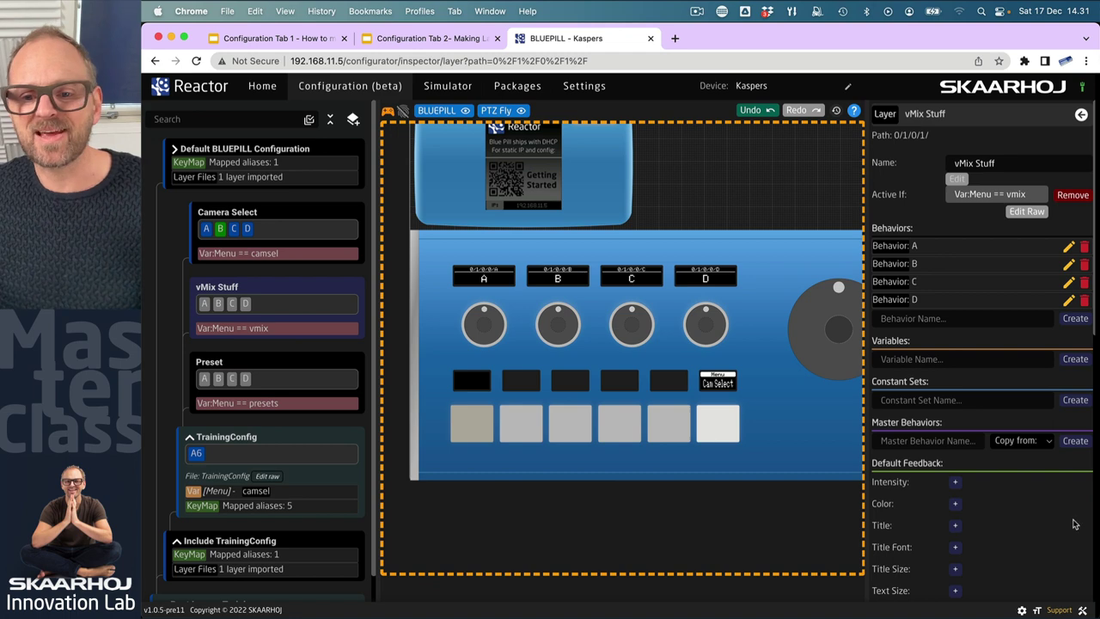
pyautogui.click(954, 505)
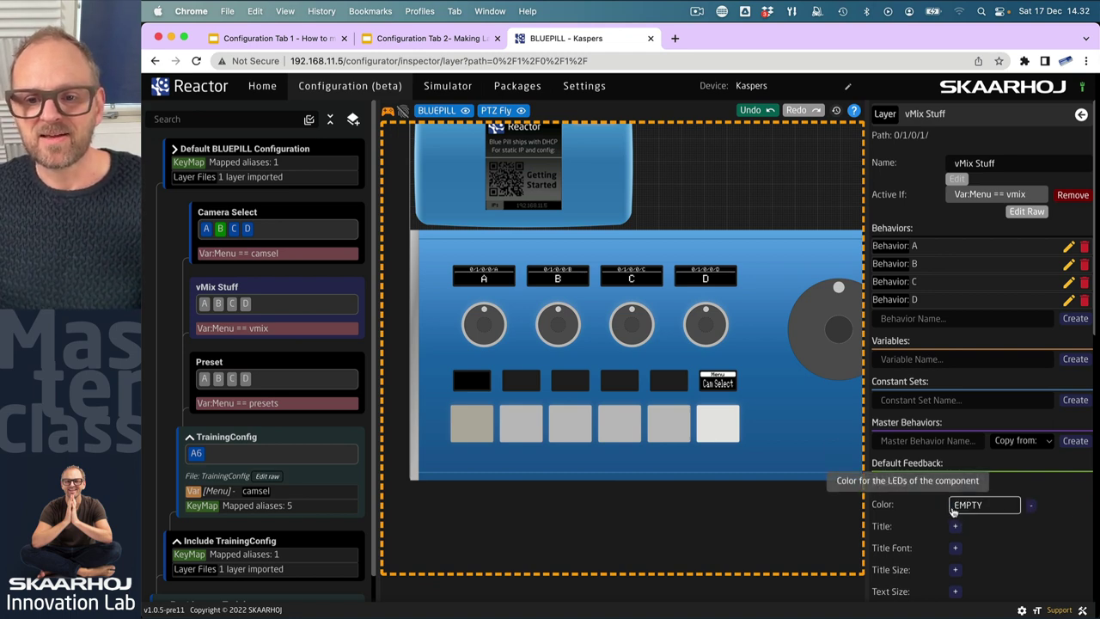
pyautogui.click(969, 507)
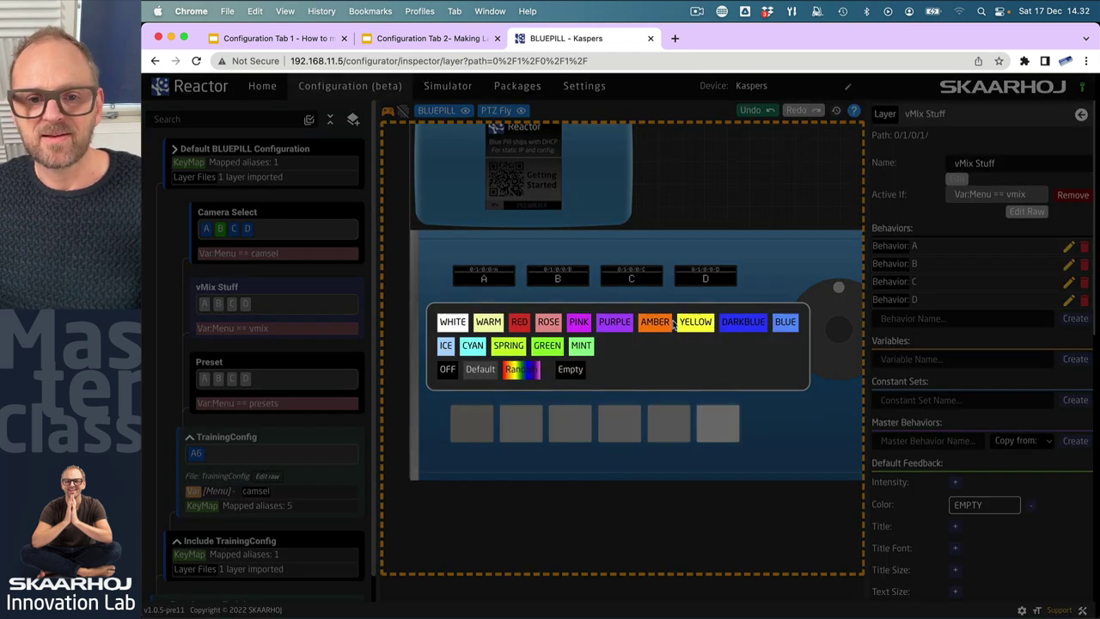
pyautogui.click(624, 324)
# Step: Give the Camera Select layer a default feedback colour of MINT
pyautogui.click(217, 215)
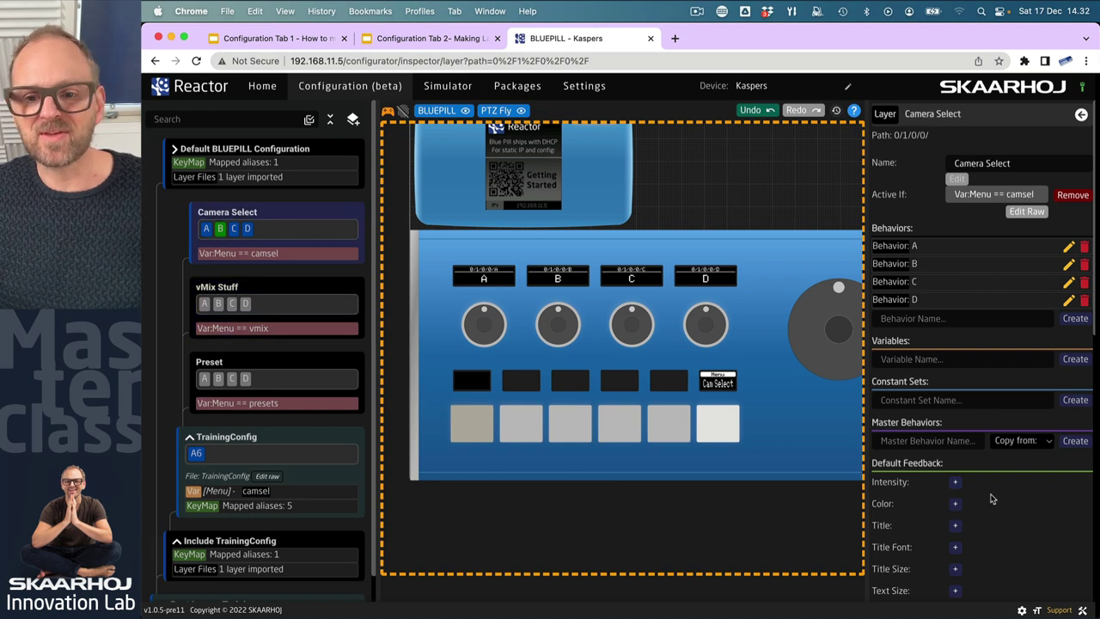
pyautogui.click(953, 505)
pyautogui.click(964, 505)
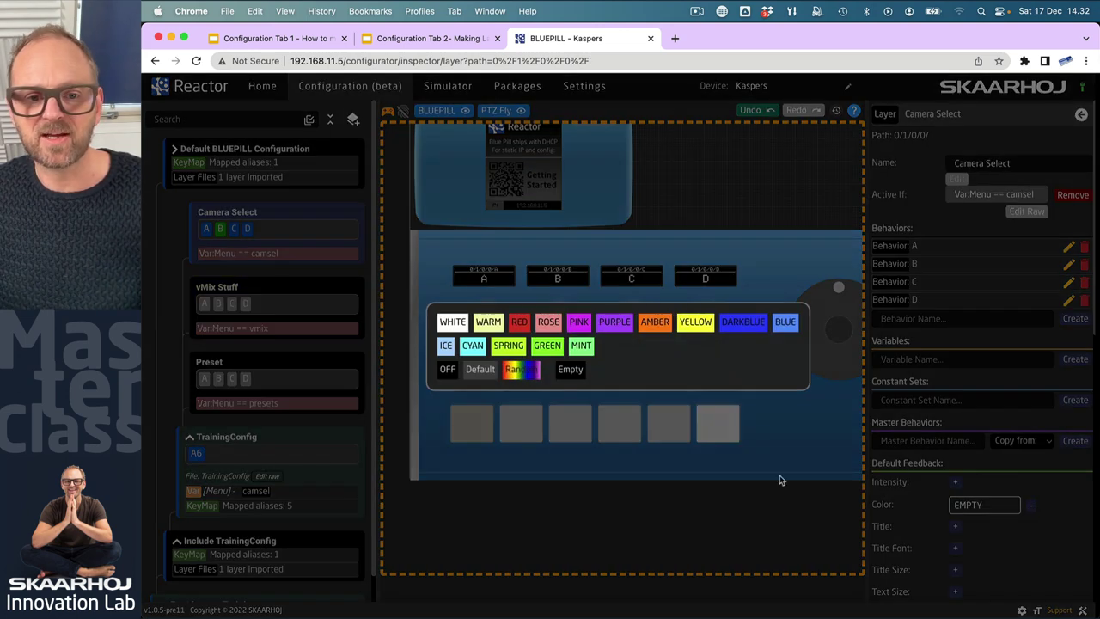
pyautogui.click(580, 346)
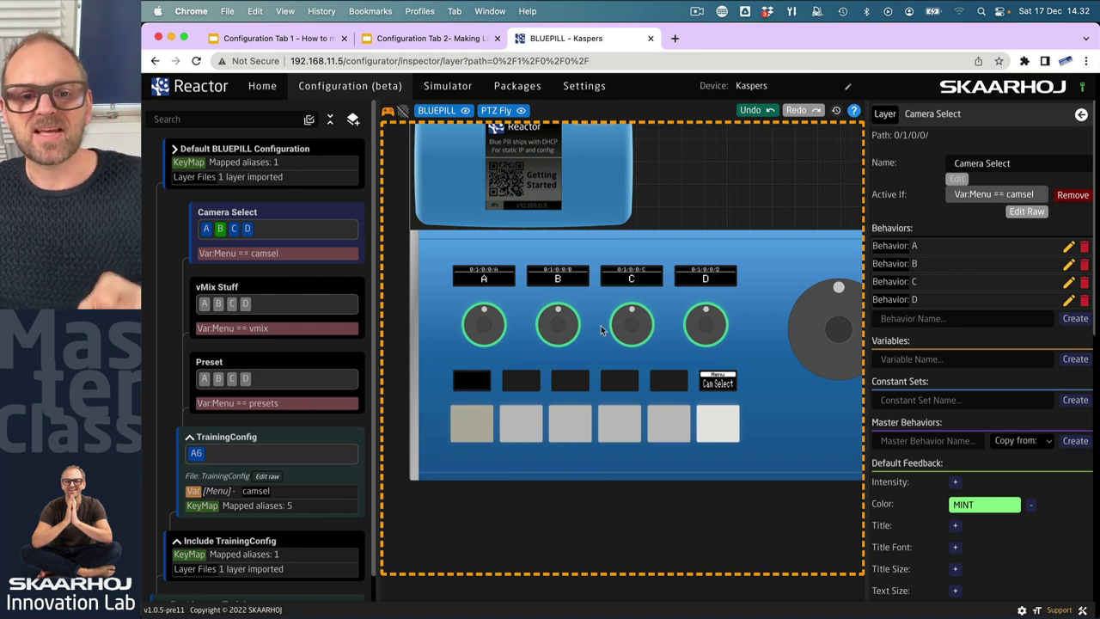
# Step: Cycle the menu through vMix (purple), Presets (rose) and Cam Select, ending on Presets
pyautogui.scroll(5, 601, 325)
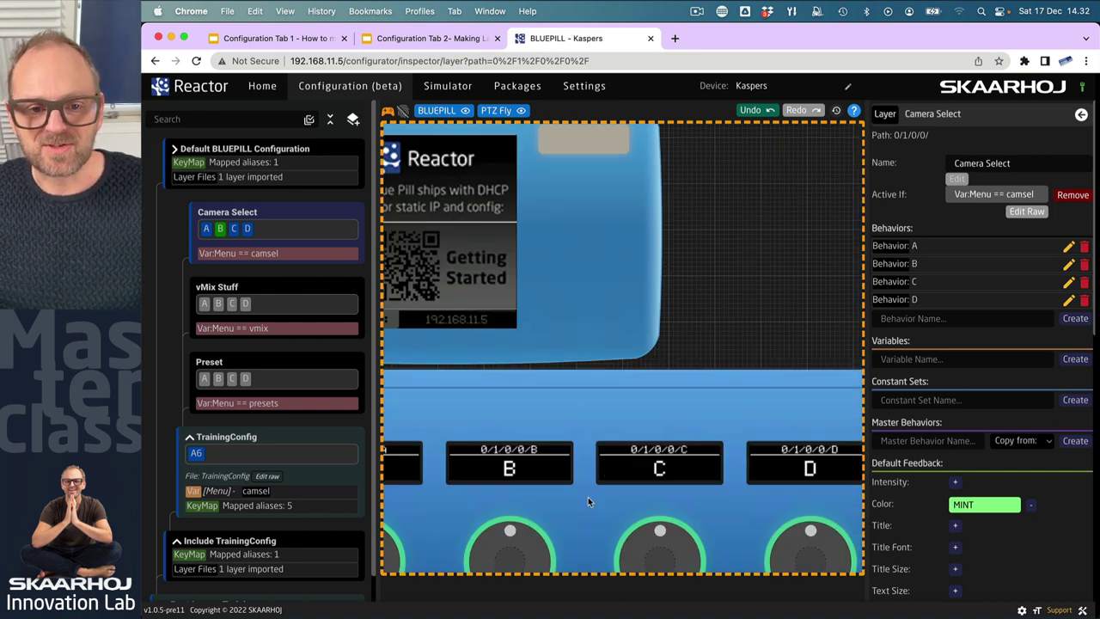
pyautogui.scroll(-5, 588, 497)
pyautogui.scroll(2, 614, 275)
pyautogui.hscroll(1, 504, 447)
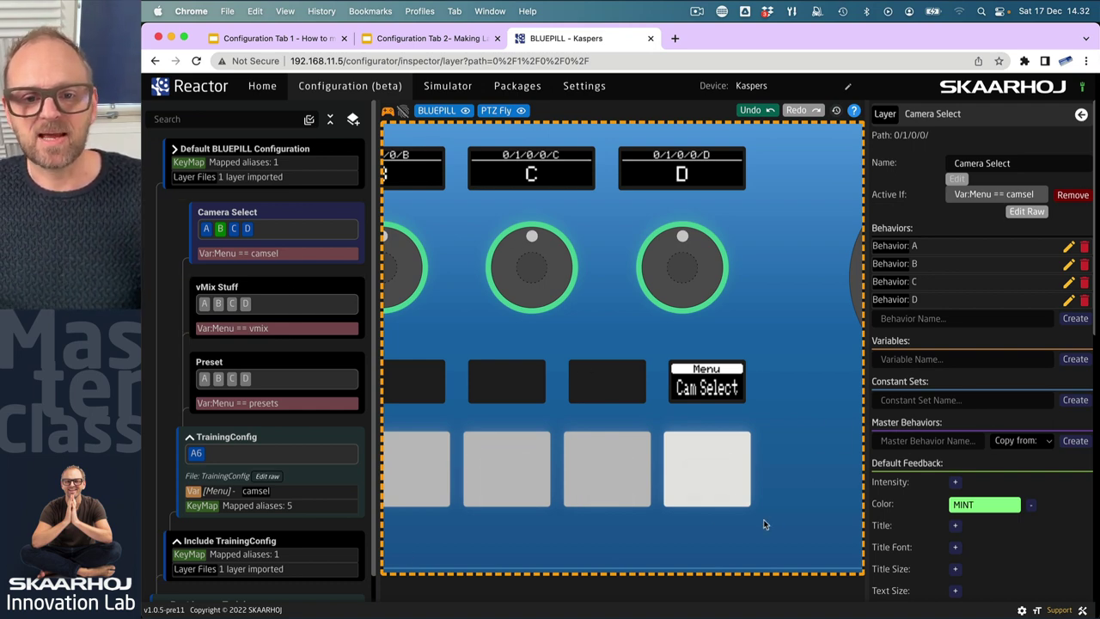
pyautogui.click(713, 500)
pyautogui.click(712, 500)
pyautogui.click(712, 499)
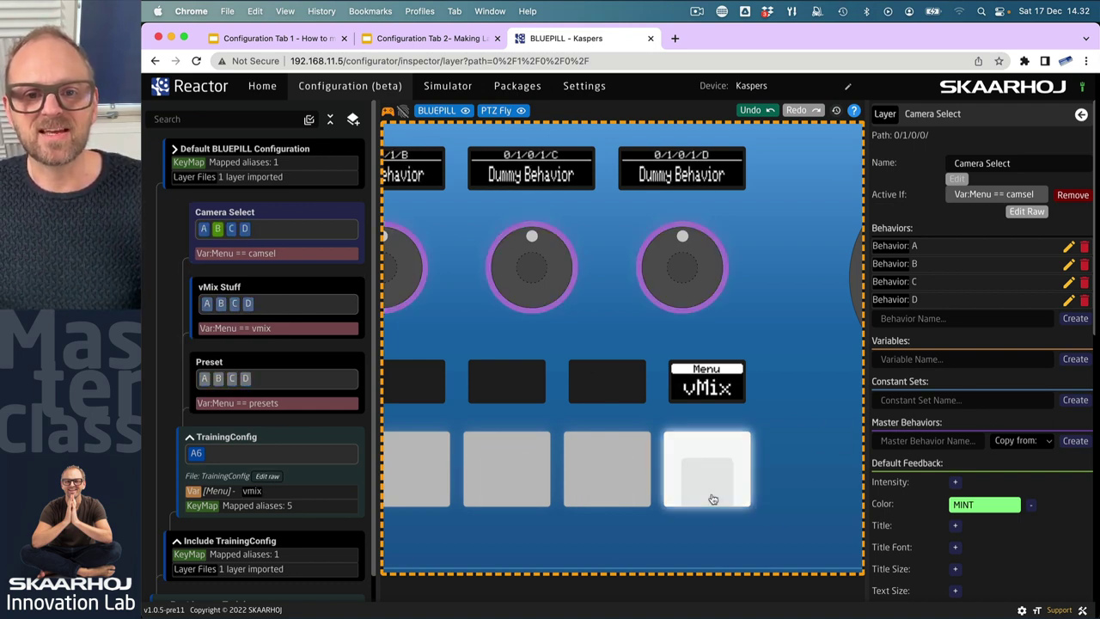
pyautogui.click(712, 499)
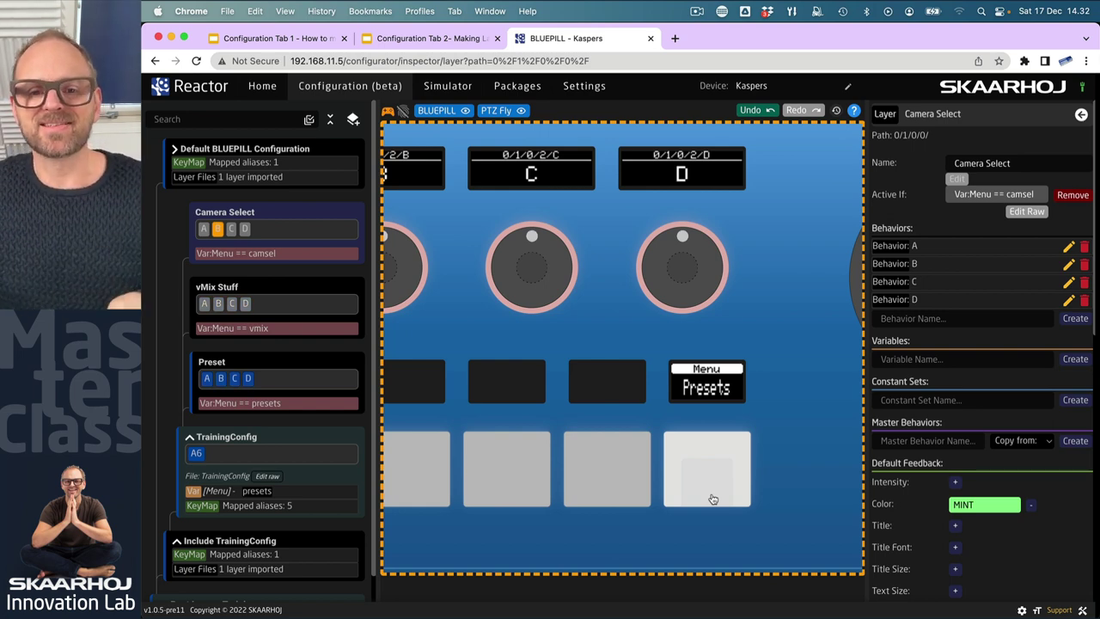
pyautogui.click(713, 499)
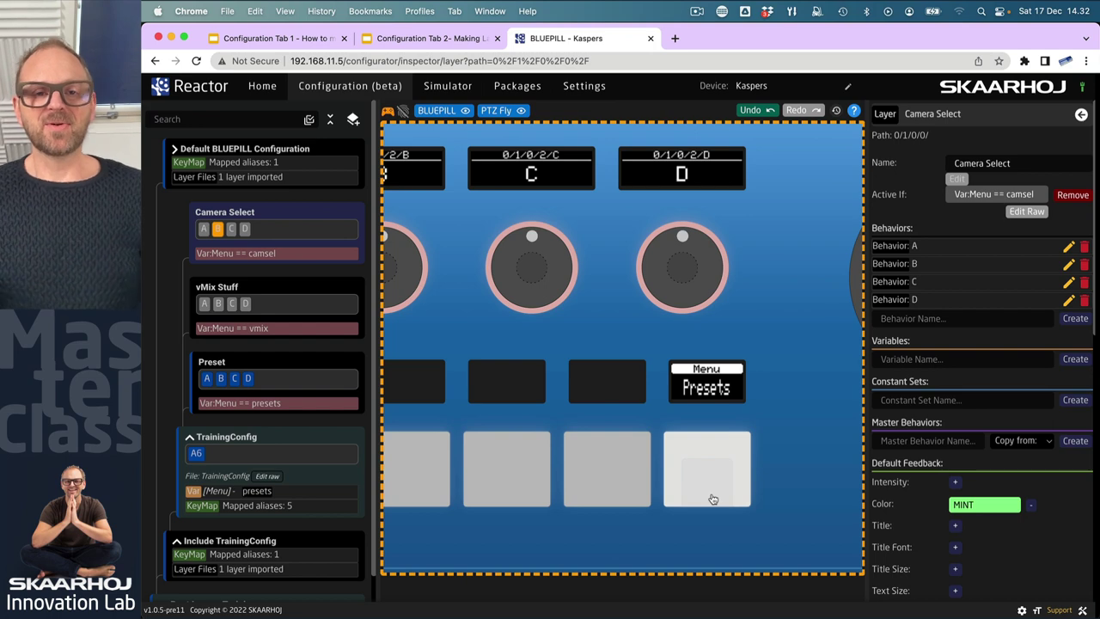